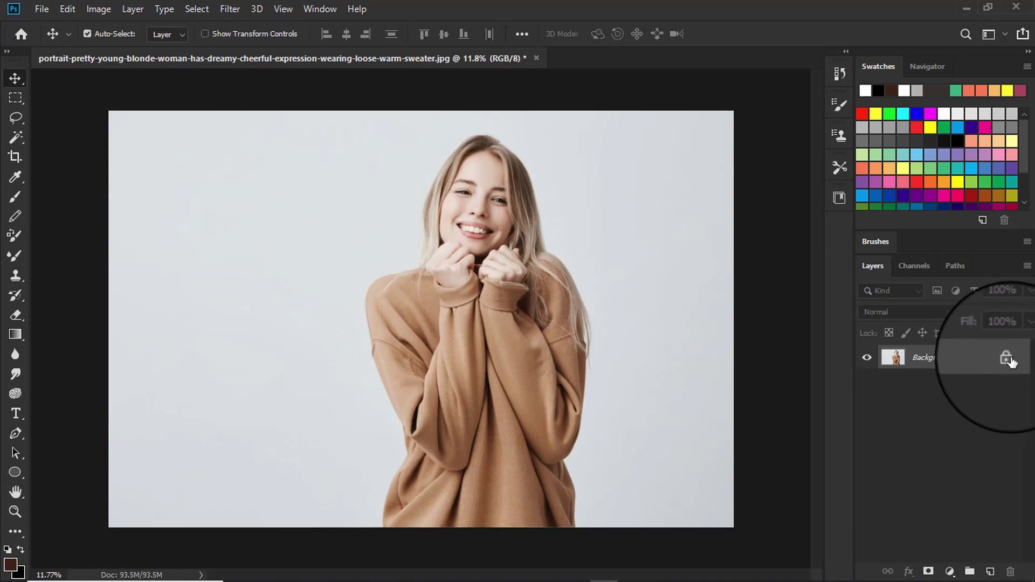
Unlock the portrait's Background layer so it becomes the editable Layer 0.
{"action": "left_click", "coordinate": [1007, 359]}
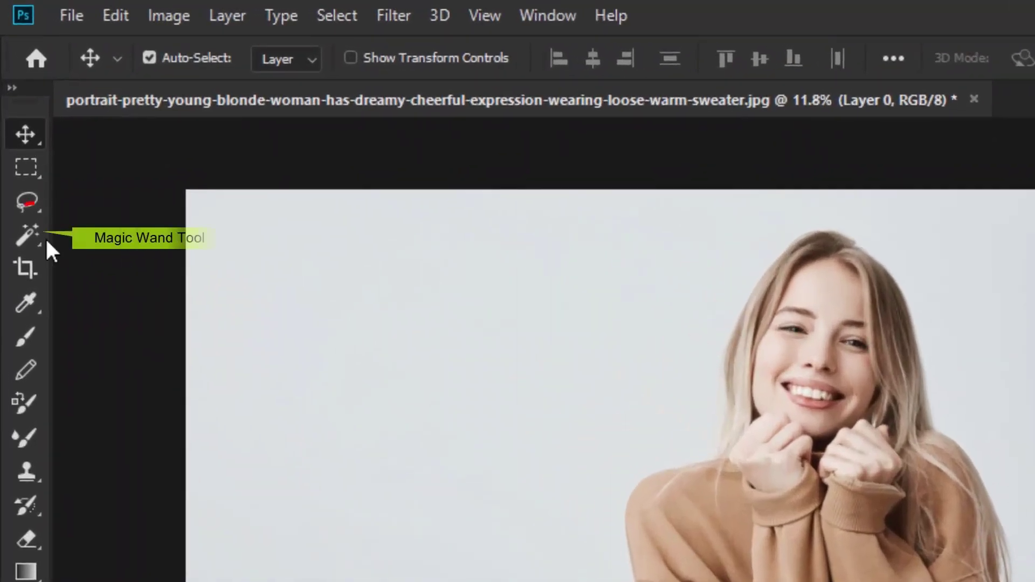
Select the woman with Select Subject and add a layer mask hiding the grey backdrop.
{"action": "left_click", "coordinate": [15, 138]}
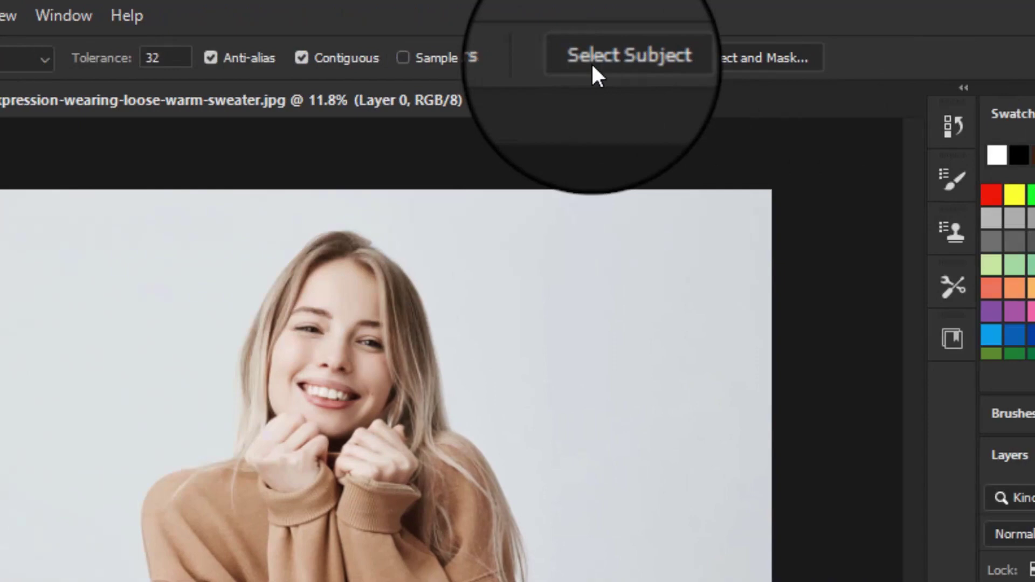
{"action": "left_click", "coordinate": [1022, 56]}
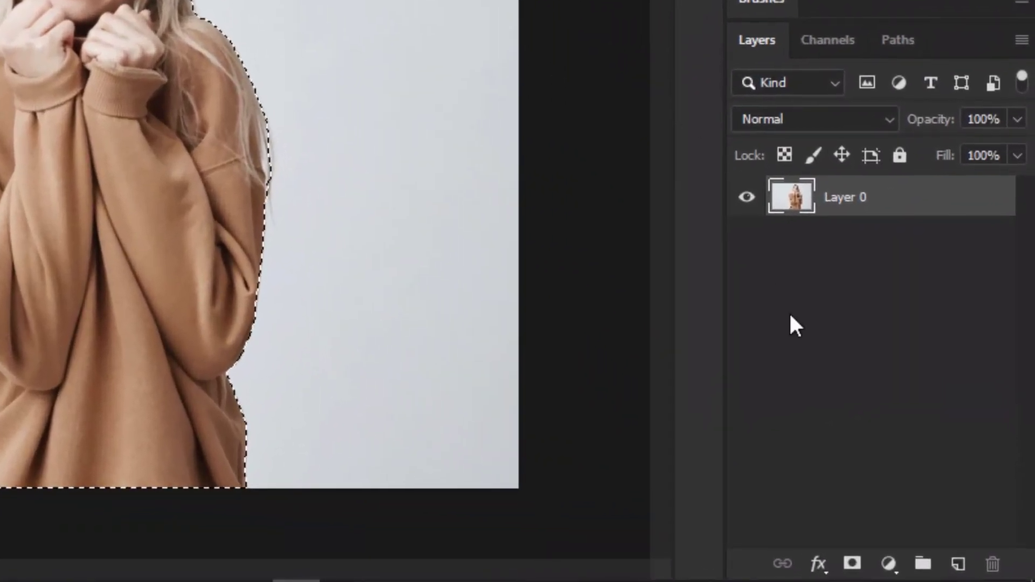
{"action": "left_click", "coordinate": [853, 566]}
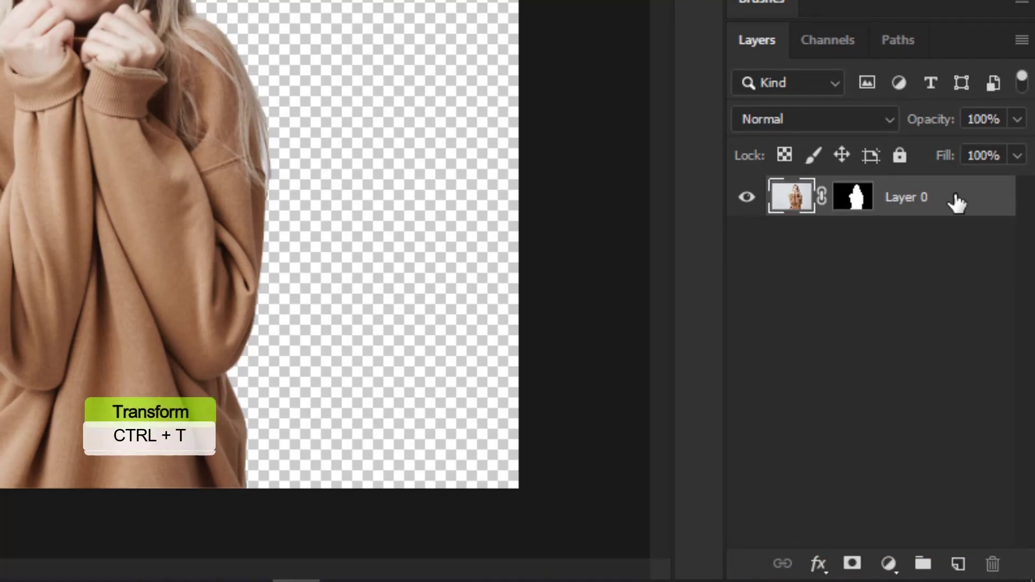
Scale the cut-out woman to 73.27% and move her lower toward the canvas centre.
{"action": "key", "text": "ctrl+t"}
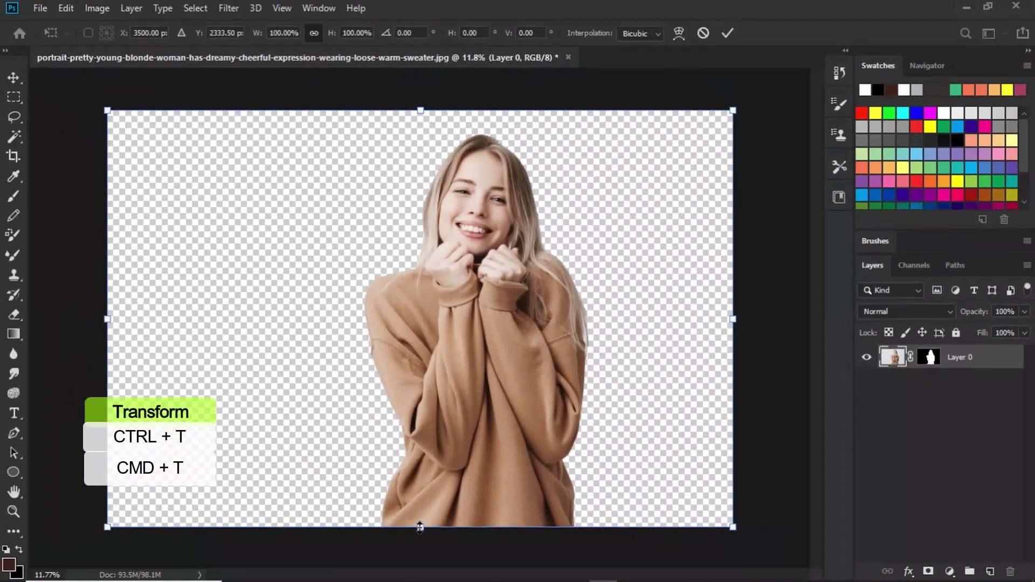
{"action": "left_click_drag", "start_coordinate": [421, 526], "coordinate": [421, 416]}
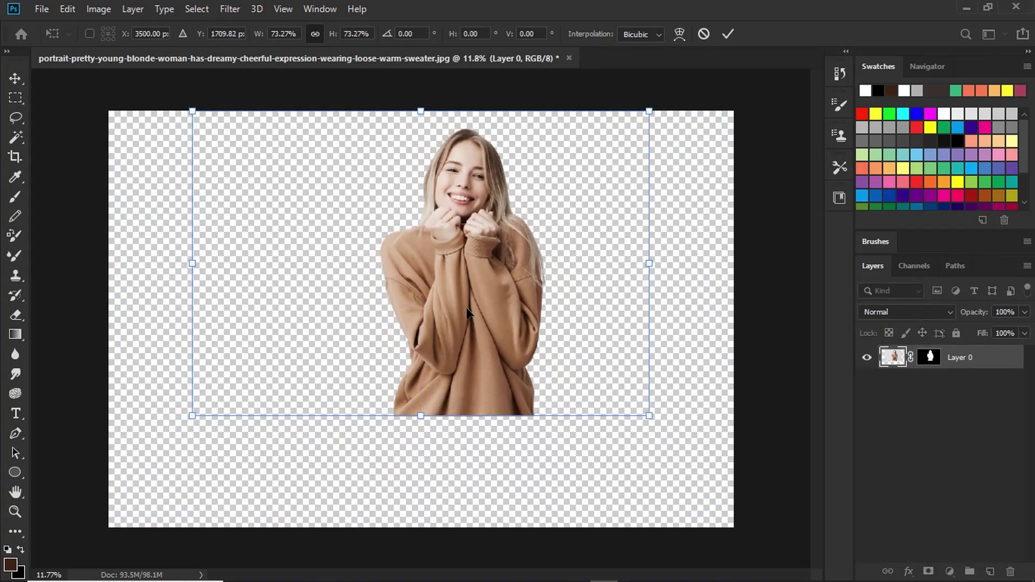
{"action": "left_click_drag", "start_coordinate": [470, 311], "coordinate": [430, 339]}
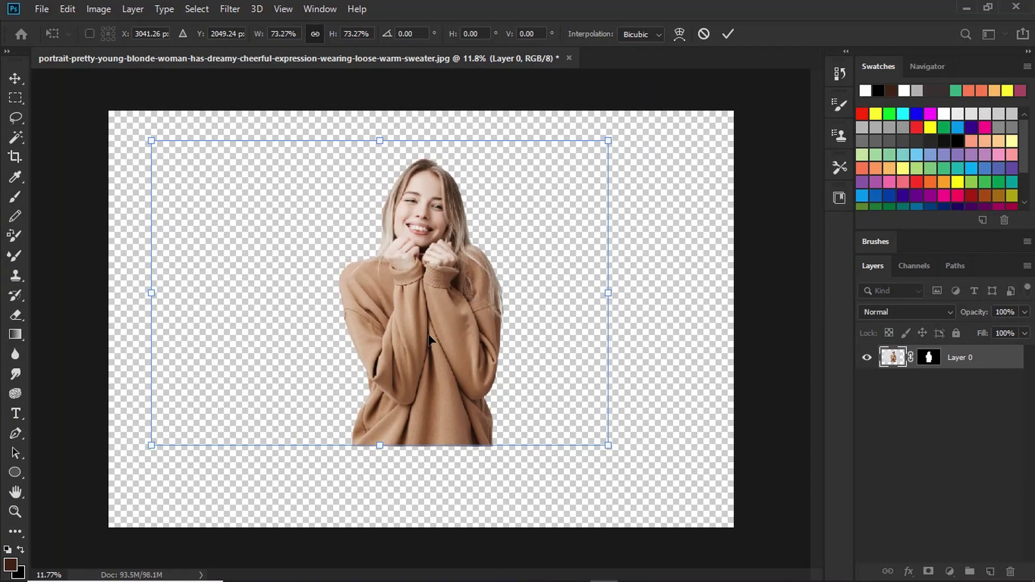
{"action": "key", "text": "Return"}
{"action": "key", "text": "w"}
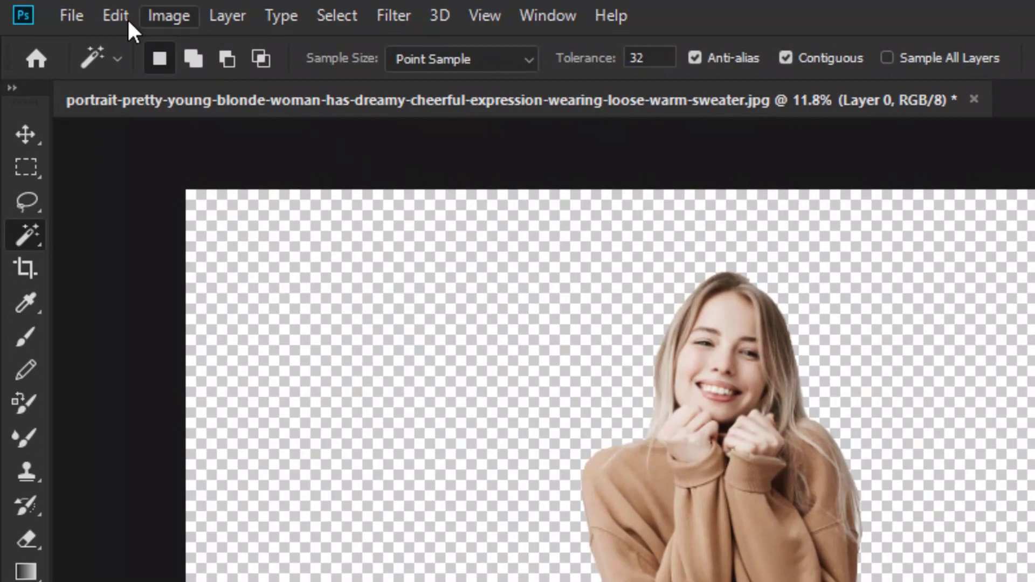
Place the 'dripping' image into the document with File > Place Embedded.
{"action": "left_click", "coordinate": [81, 13]}
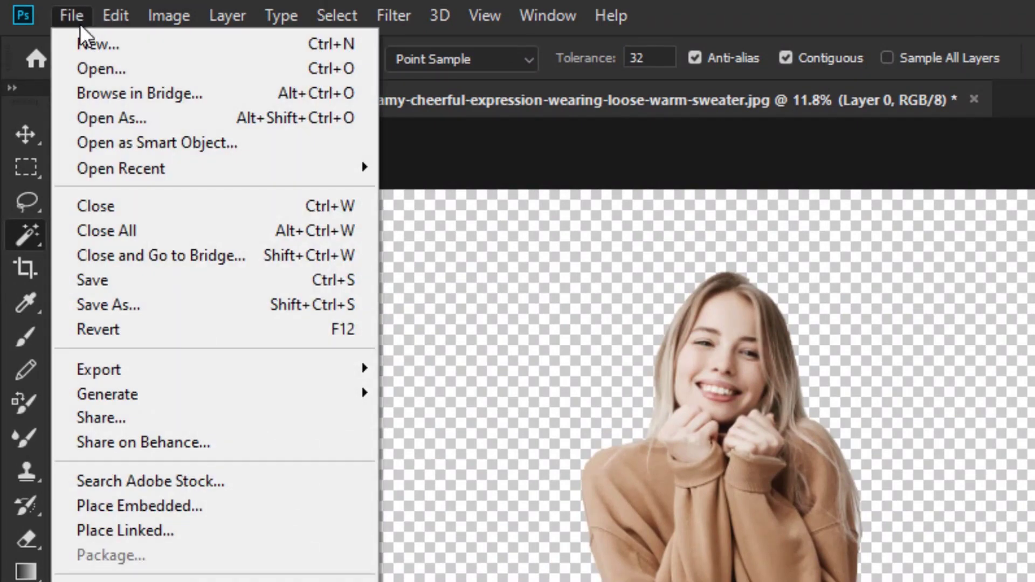
{"action": "left_click", "coordinate": [136, 503]}
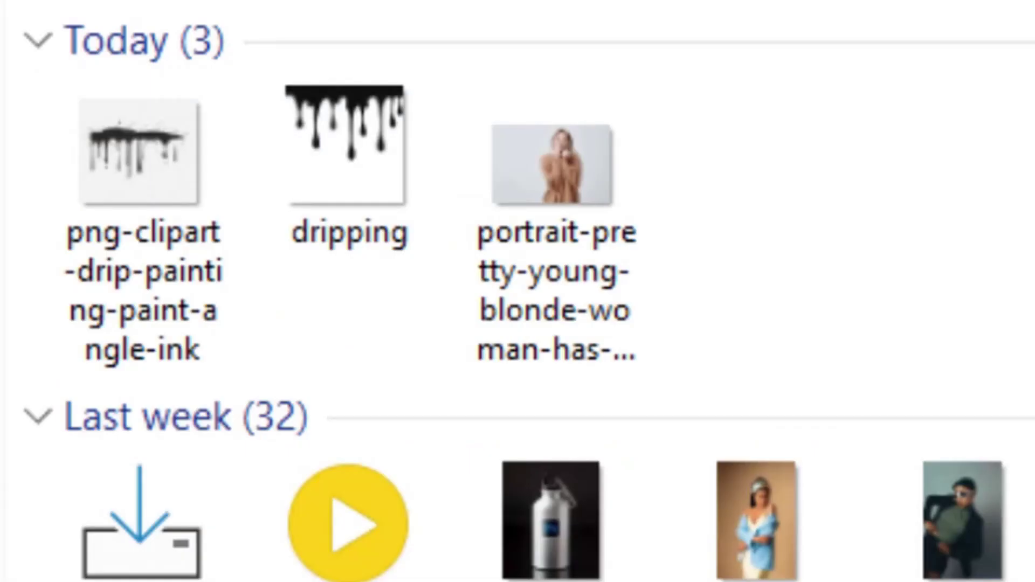
{"action": "left_click", "coordinate": [318, 143]}
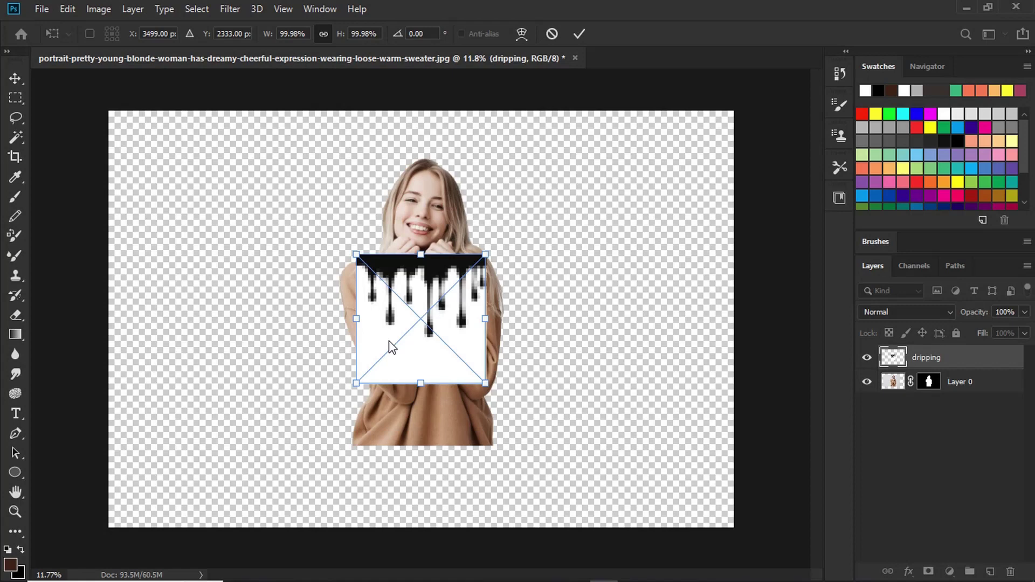
Enlarge the drip image to about 122.93% across the sweater and set its opacity to 45%.
{"action": "left_click_drag", "start_coordinate": [432, 296], "coordinate": [491, 353]}
{"action": "left_click_drag", "start_coordinate": [498, 390], "coordinate": [507, 397]}
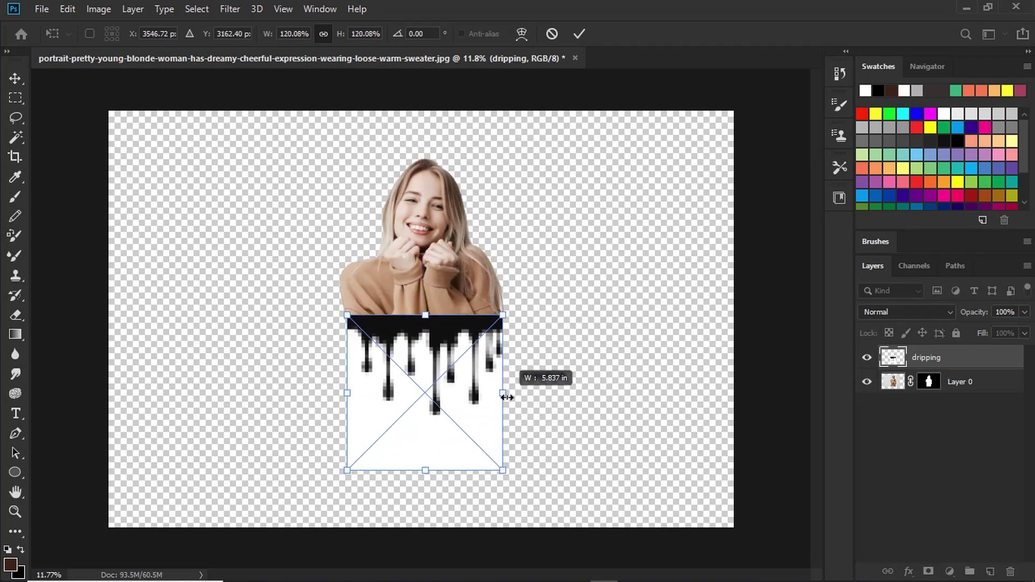
{"action": "scroll", "coordinate": [441, 349], "scroll_direction": "up", "scroll_amount": 5}
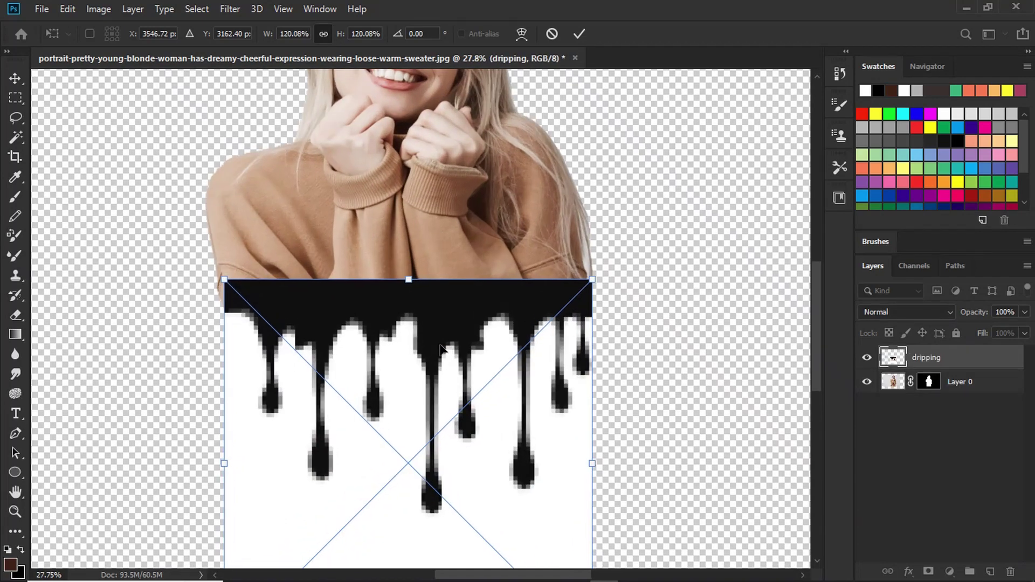
{"action": "left_click", "coordinate": [1025, 311]}
{"action": "left_click_drag", "start_coordinate": [1026, 332], "coordinate": [986, 332]}
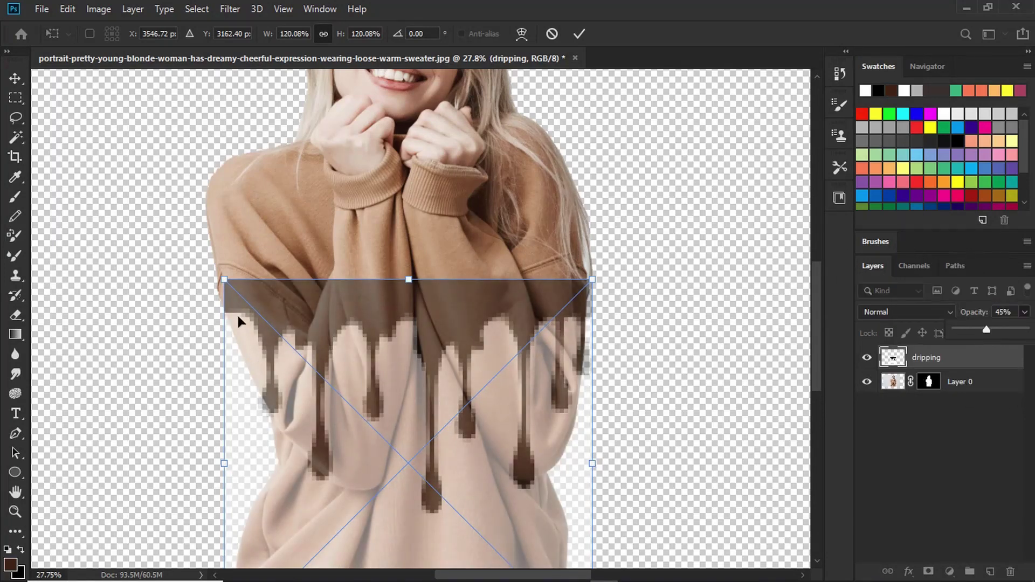
{"action": "left_click_drag", "start_coordinate": [222, 282], "coordinate": [206, 283]}
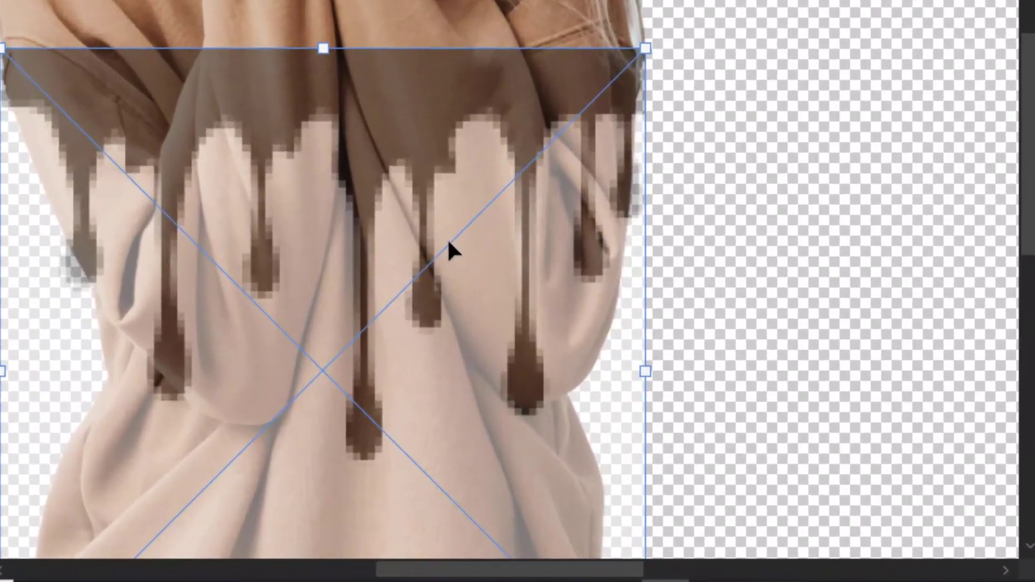
Flip the drips horizontally and fit them lower on the sweater at about 119.34%.
{"action": "right_click", "coordinate": [448, 238]}
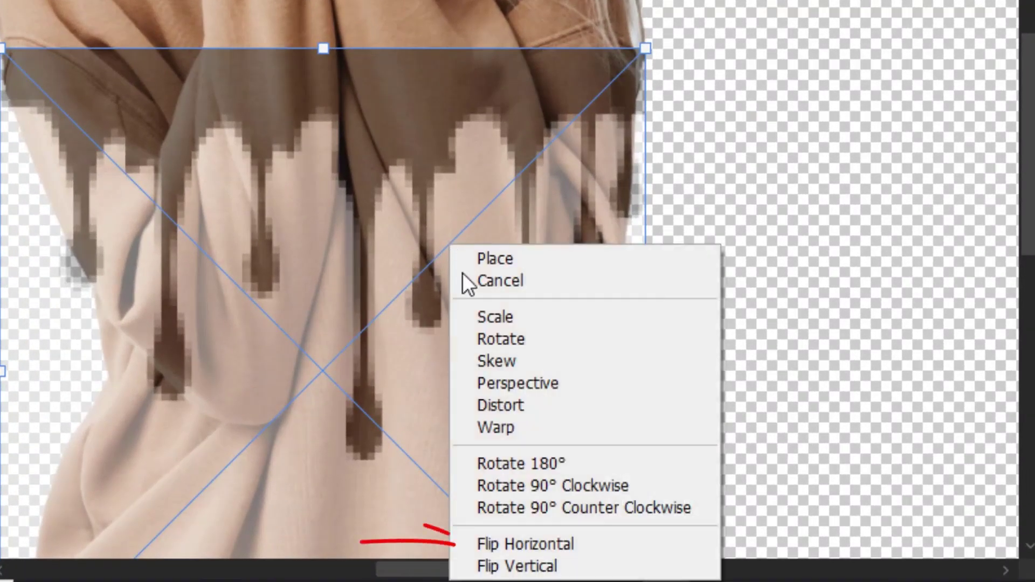
{"action": "left_click", "coordinate": [513, 543]}
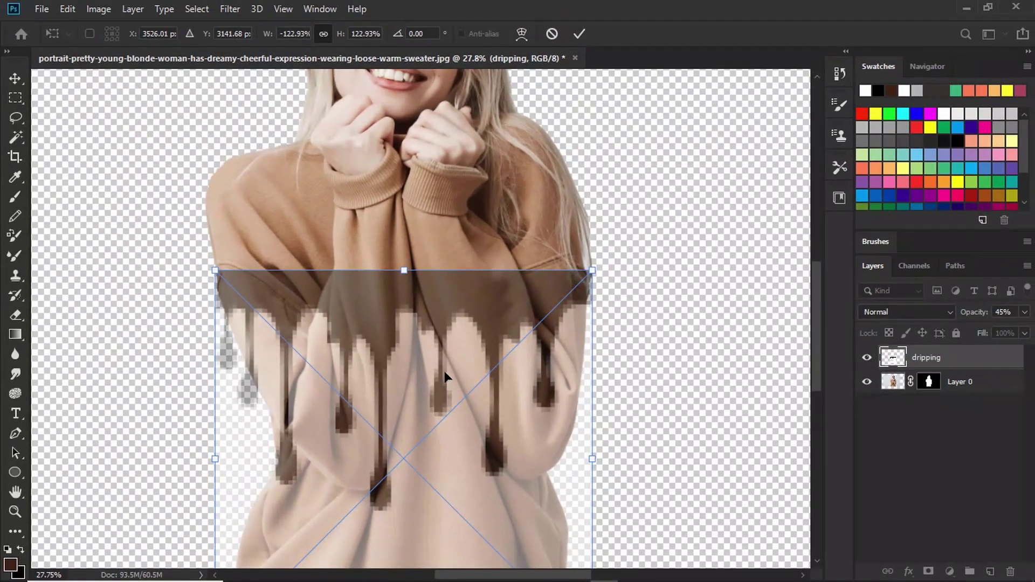
{"action": "scroll", "coordinate": [402, 378], "scroll_direction": "down", "scroll_amount": 1}
{"action": "mouse_move", "coordinate": [359, 375]}
{"action": "left_mouse_down"}
{"action": "mouse_move", "coordinate": [378, 376]}
{"action": "mouse_move", "coordinate": [362, 379]}
{"action": "left_mouse_up"}
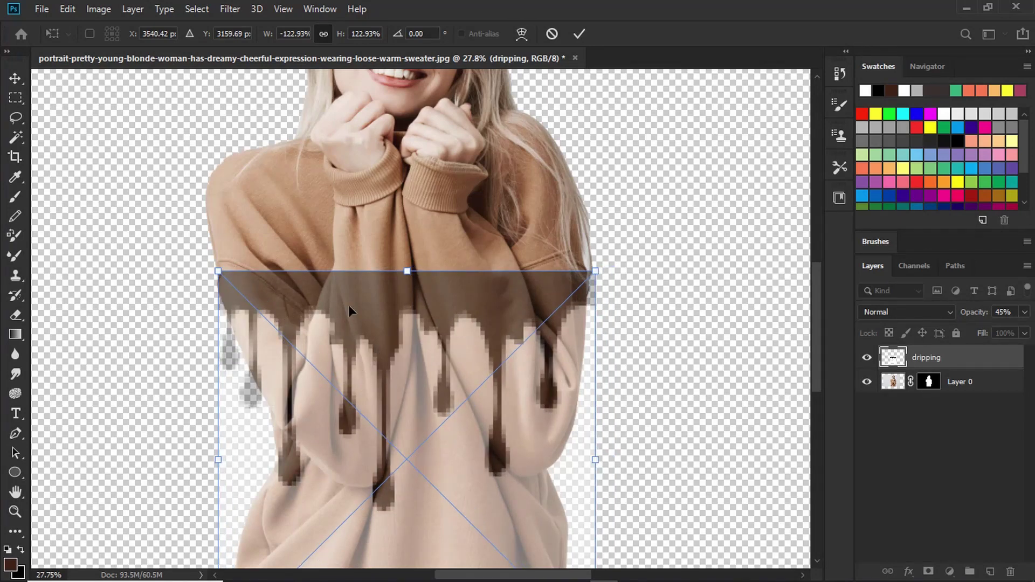
{"action": "left_click_drag", "start_coordinate": [385, 327], "coordinate": [382, 374]}
{"action": "left_click_drag", "start_coordinate": [215, 317], "coordinate": [221, 323]}
{"action": "key", "text": "w"}
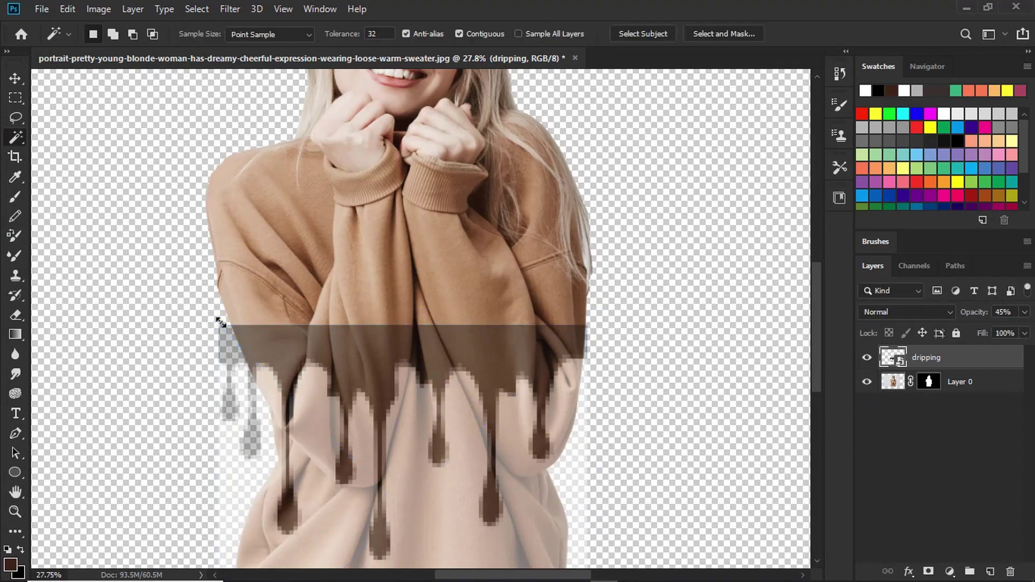
{"action": "scroll", "coordinate": [406, 148], "scroll_direction": "down", "scroll_amount": 2}
{"action": "scroll", "coordinate": [487, 421], "scroll_direction": "down", "scroll_amount": 1}
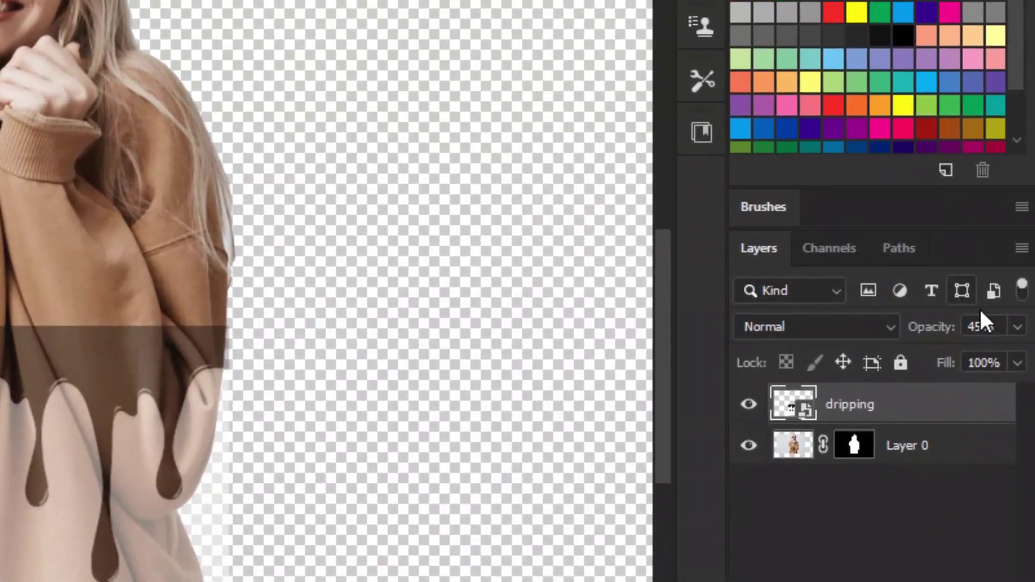
Set the drip layer to 100% opacity, rasterize it, and delete its white area.
{"action": "left_click", "coordinate": [1014, 327]}
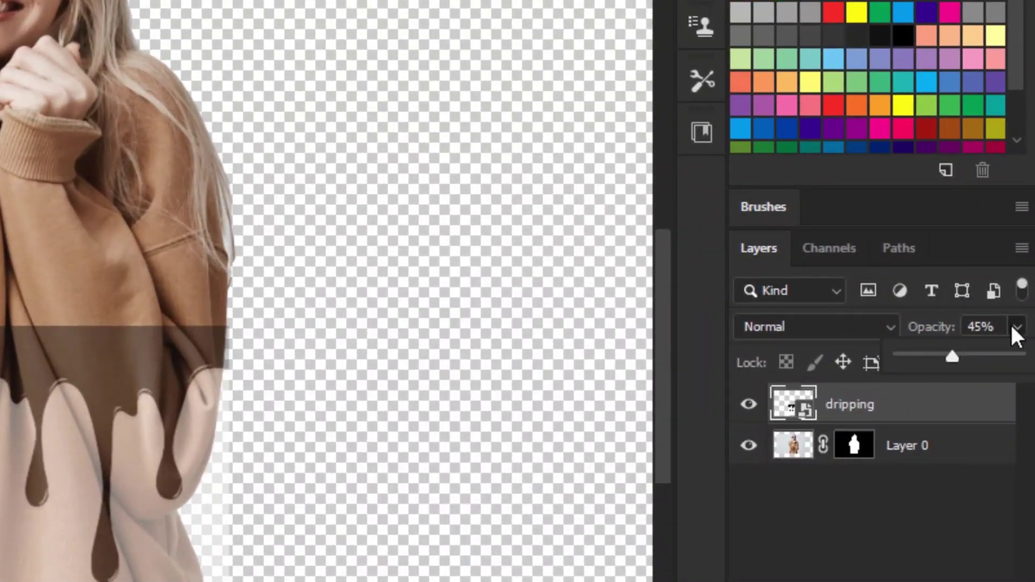
{"action": "left_click_drag", "start_coordinate": [959, 357], "coordinate": [1031, 361]}
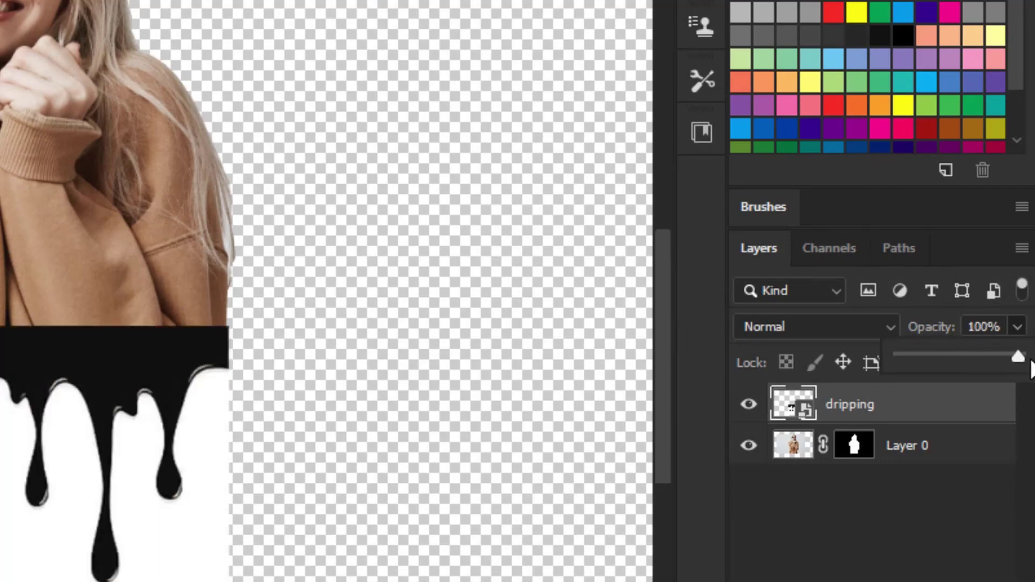
{"action": "right_click", "coordinate": [941, 409]}
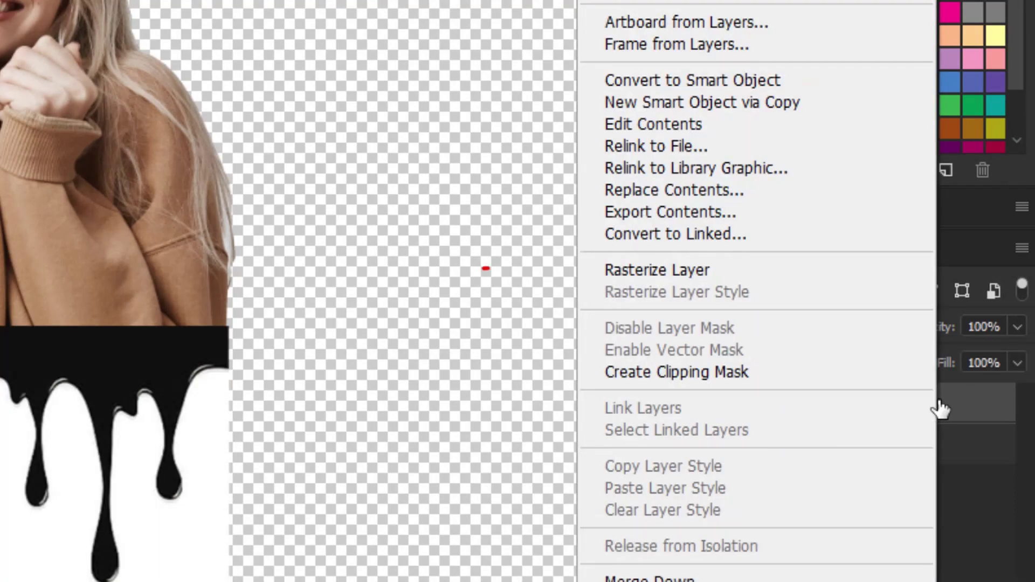
{"action": "left_click", "coordinate": [644, 270]}
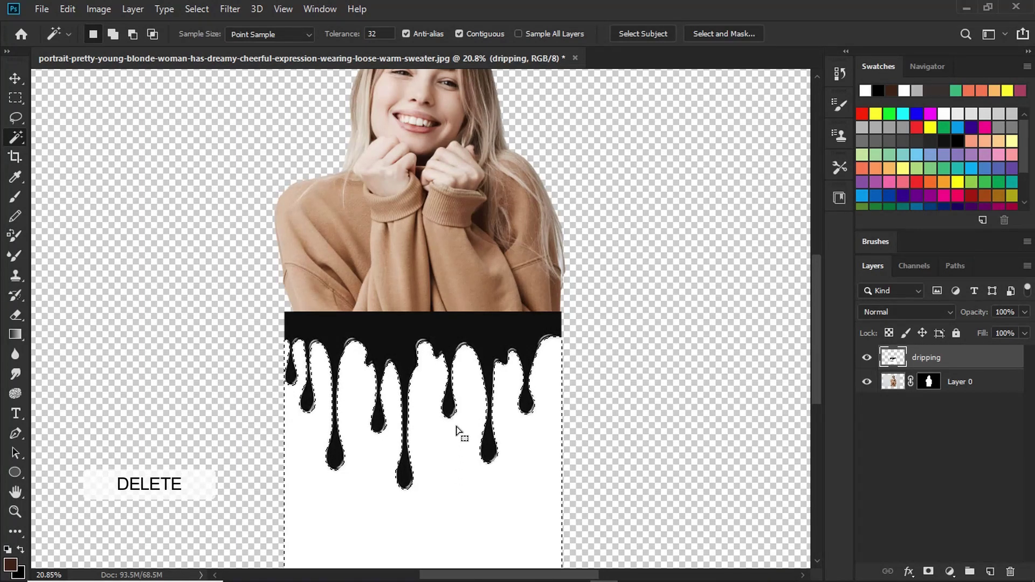
{"action": "key", "text": "Delete"}
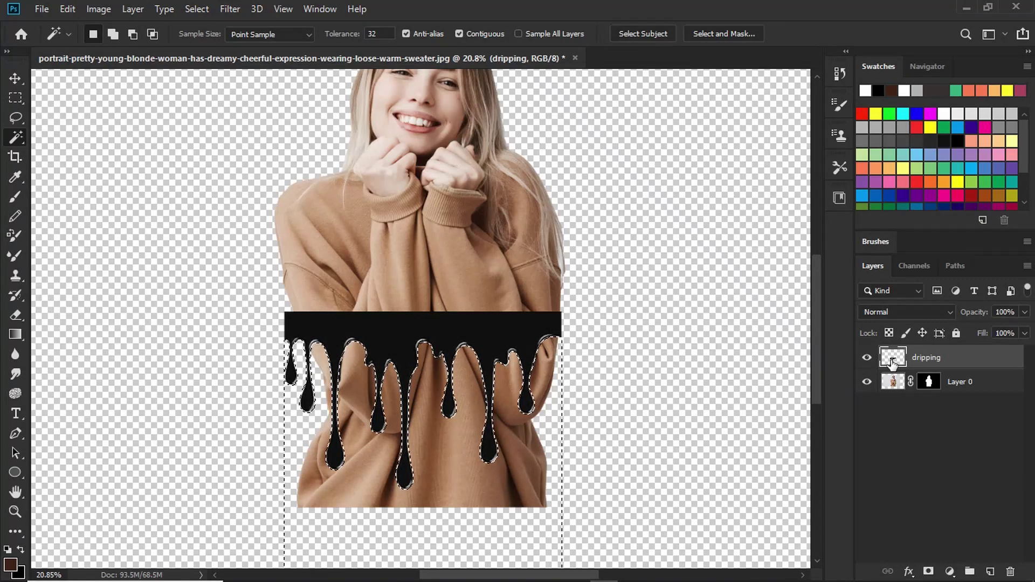
Load the drip shapes as a selection, hide the dripping layer, and target Layer 0's mask.
{"action": "key", "text": "ctrl+d"}
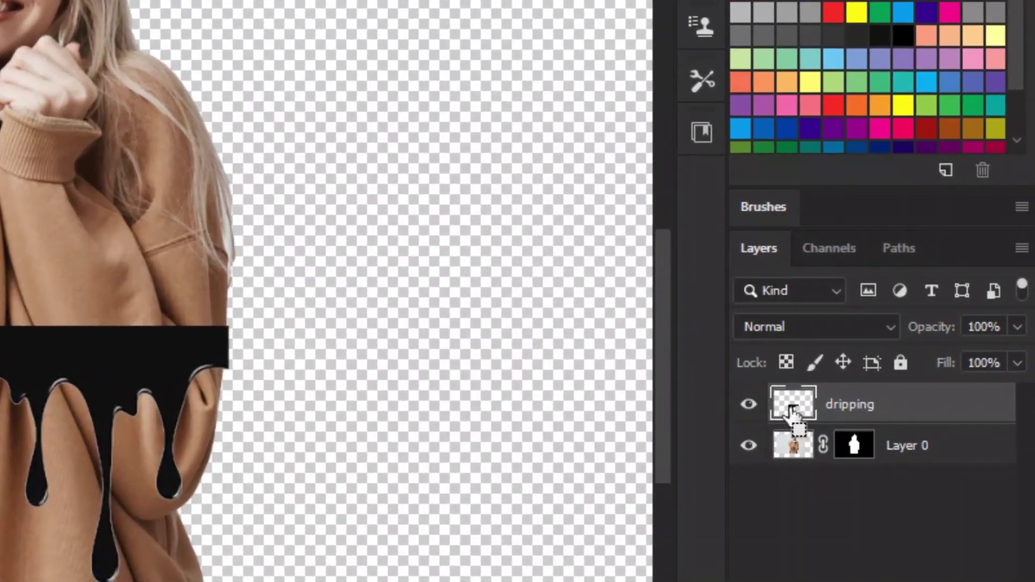
{"action": "left_click", "coordinate": [793, 413], "text": "ctrl"}
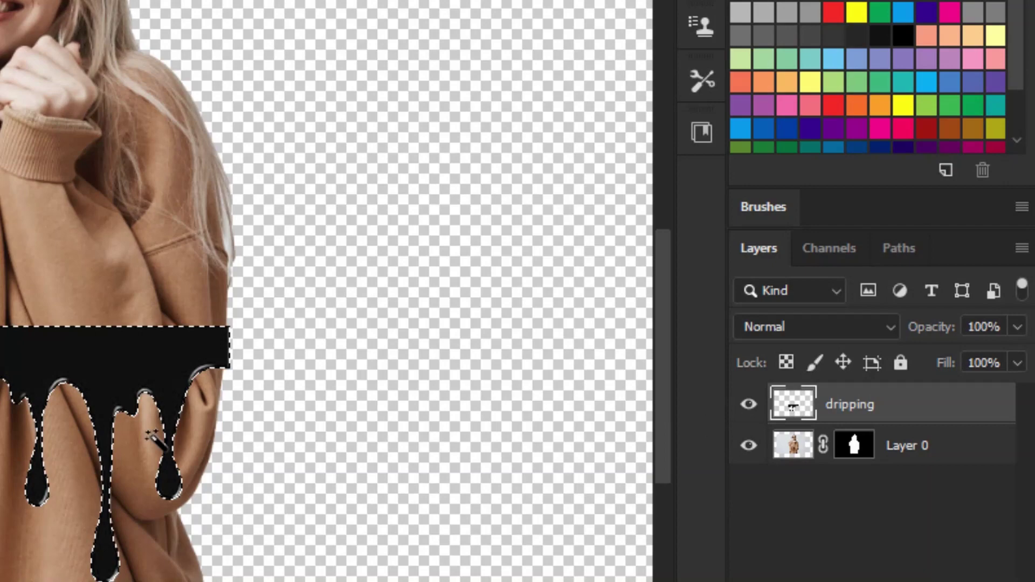
{"action": "left_click", "coordinate": [748, 406]}
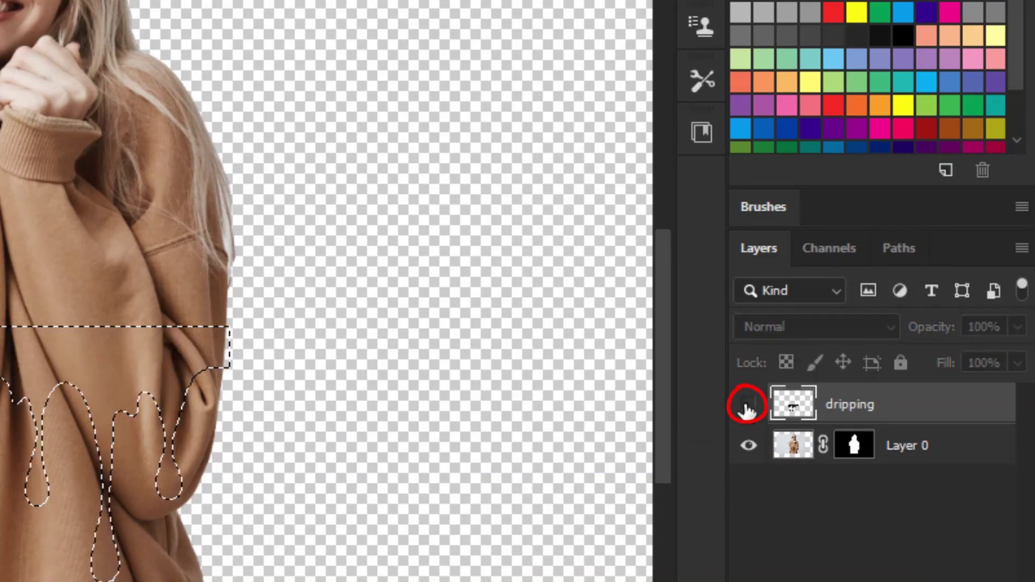
{"action": "left_click", "coordinate": [855, 445]}
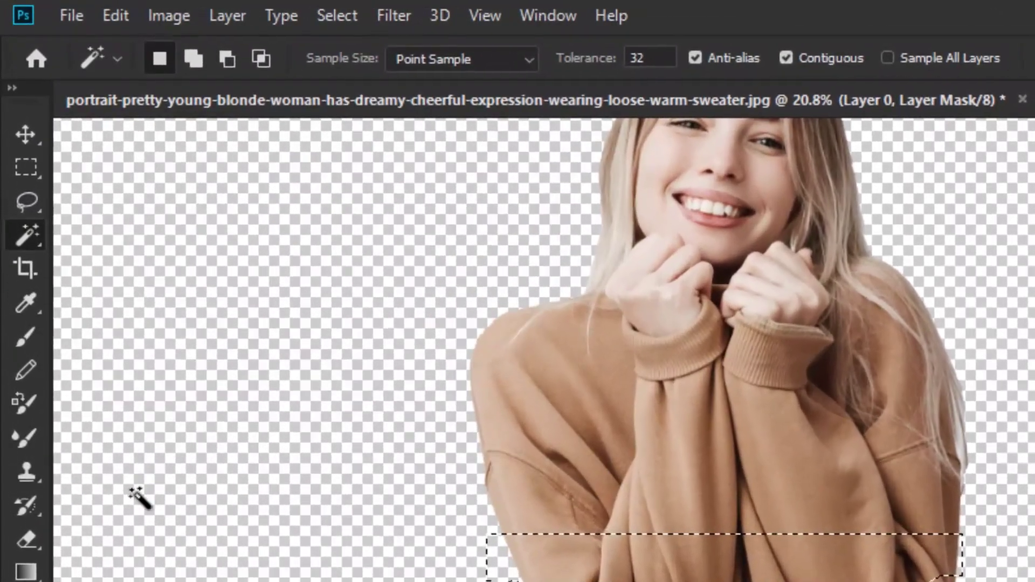
Choose a hard round brush with black as the foreground colour.
{"action": "left_click", "coordinate": [20, 335]}
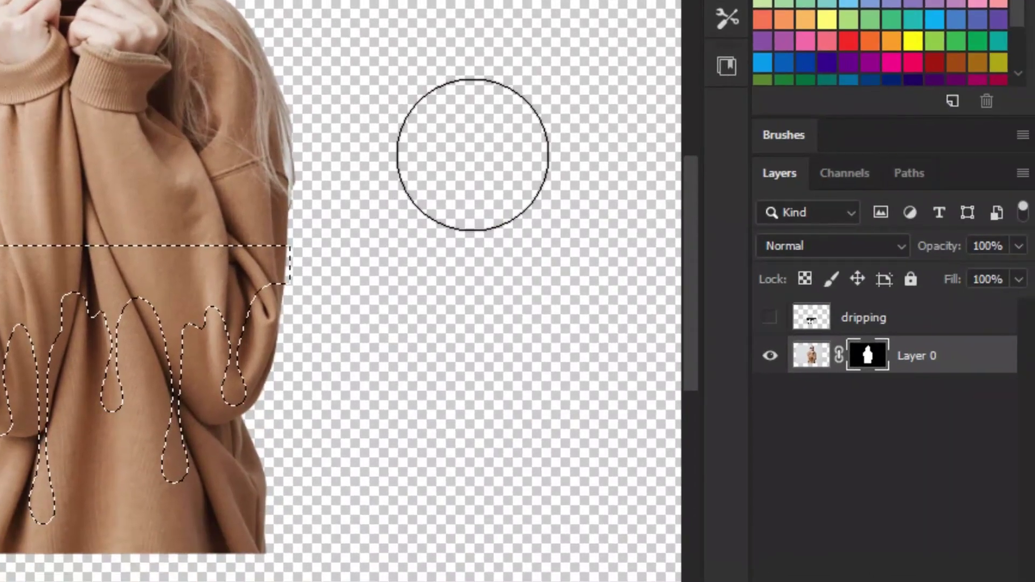
{"action": "right_click", "coordinate": [554, 183]}
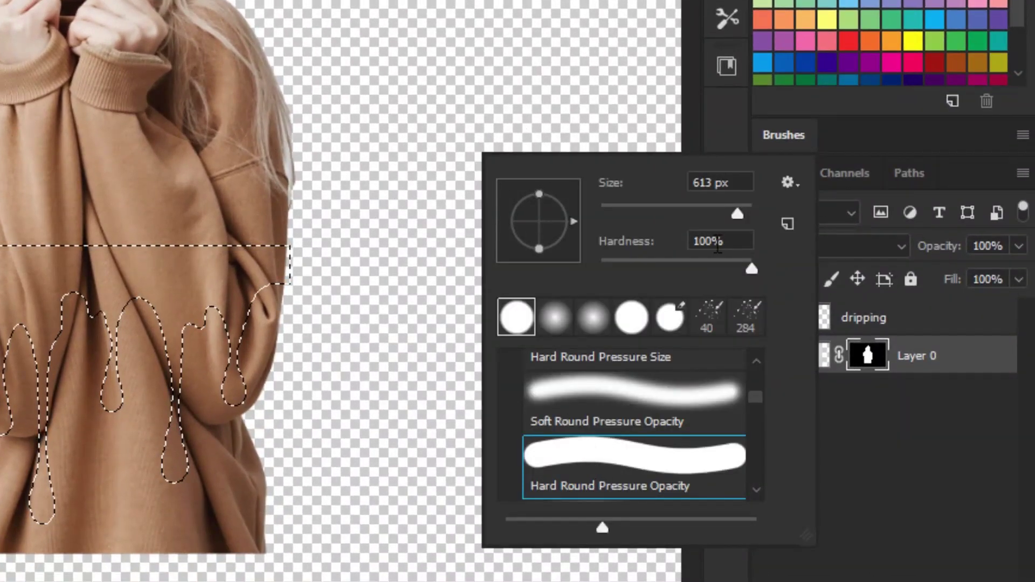
{"action": "left_click", "coordinate": [717, 132]}
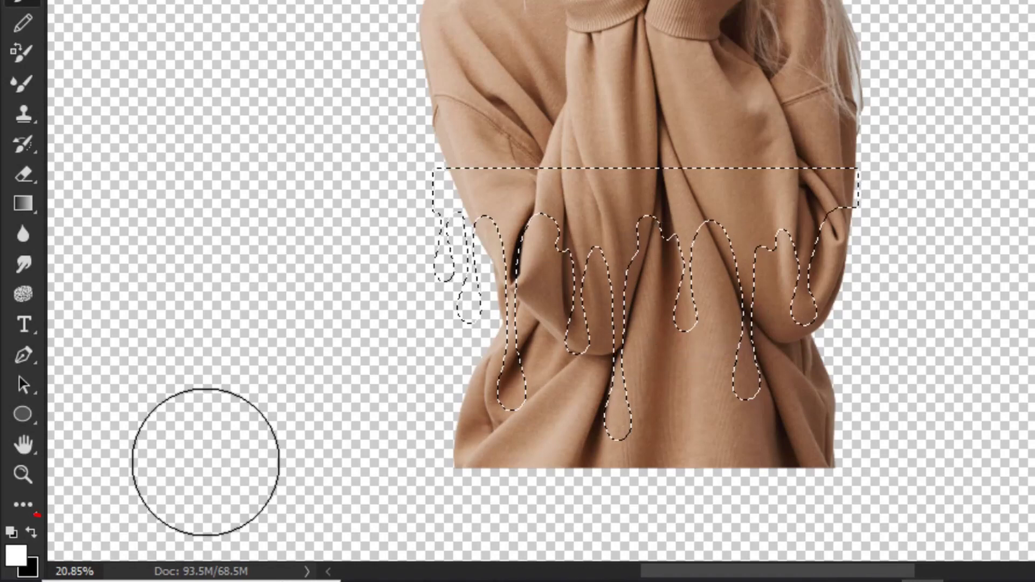
{"action": "left_click", "coordinate": [19, 540]}
{"action": "left_click", "coordinate": [31, 529]}
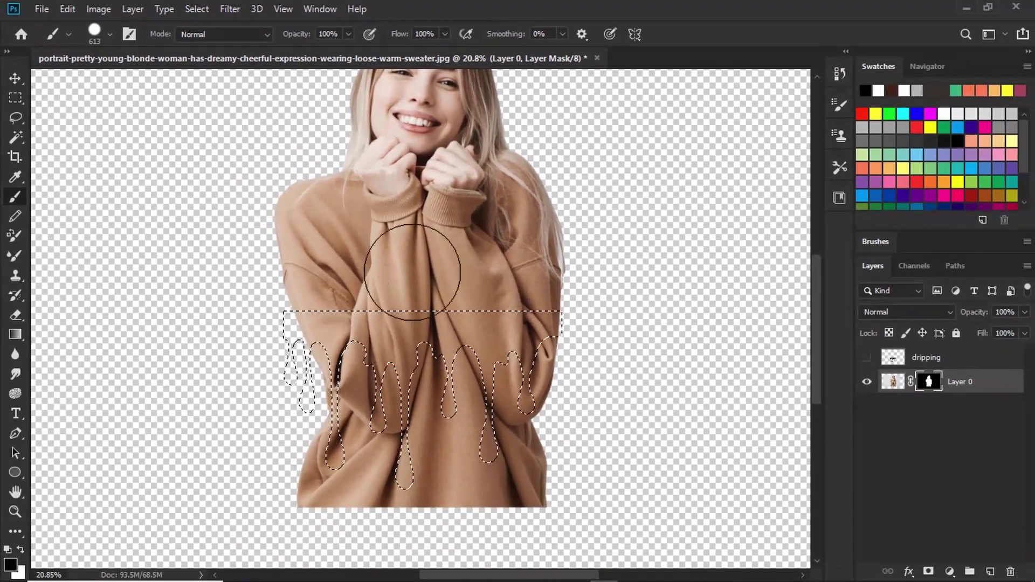
Paint black on the mask so the lower sweater ends in drips.
{"action": "left_click_drag", "start_coordinate": [313, 385], "coordinate": [438, 380]}
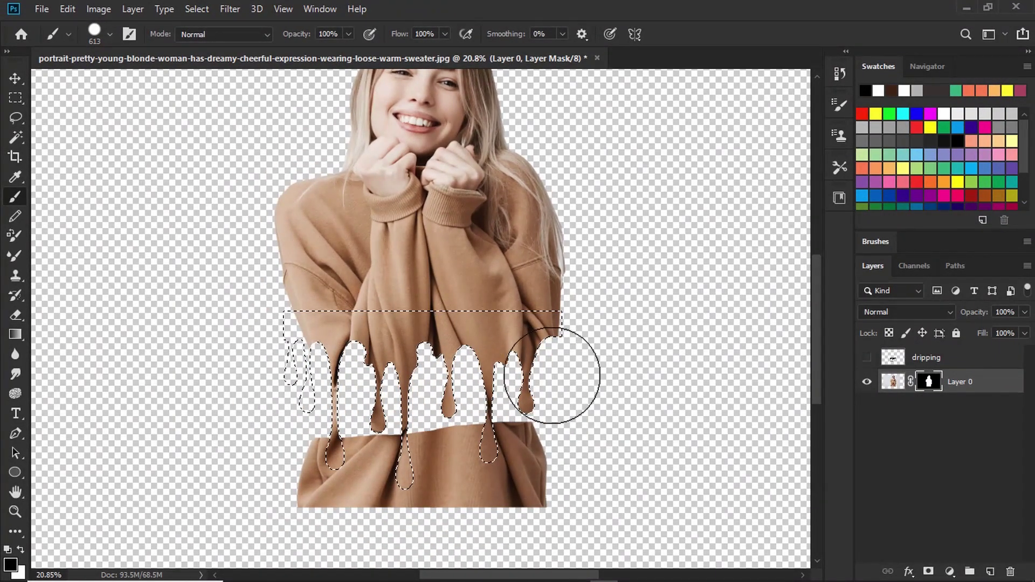
{"action": "mouse_move", "coordinate": [553, 376]}
{"action": "left_mouse_down"}
{"action": "mouse_move", "coordinate": [538, 447]}
{"action": "mouse_move", "coordinate": [313, 428]}
{"action": "mouse_move", "coordinate": [540, 487]}
{"action": "mouse_move", "coordinate": [293, 490]}
{"action": "left_mouse_up"}
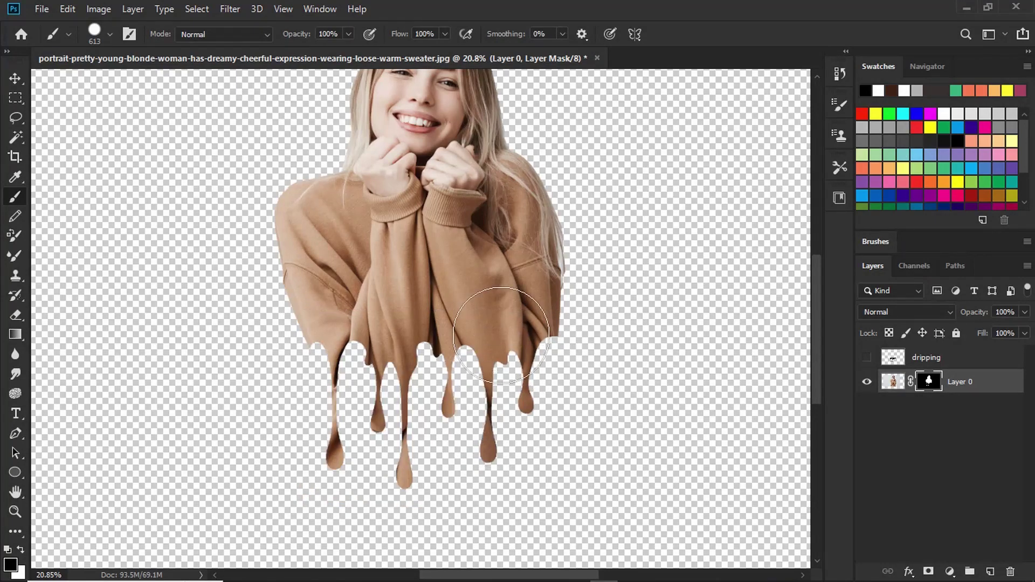
{"action": "scroll", "coordinate": [503, 310], "scroll_direction": "down", "scroll_amount": 4}
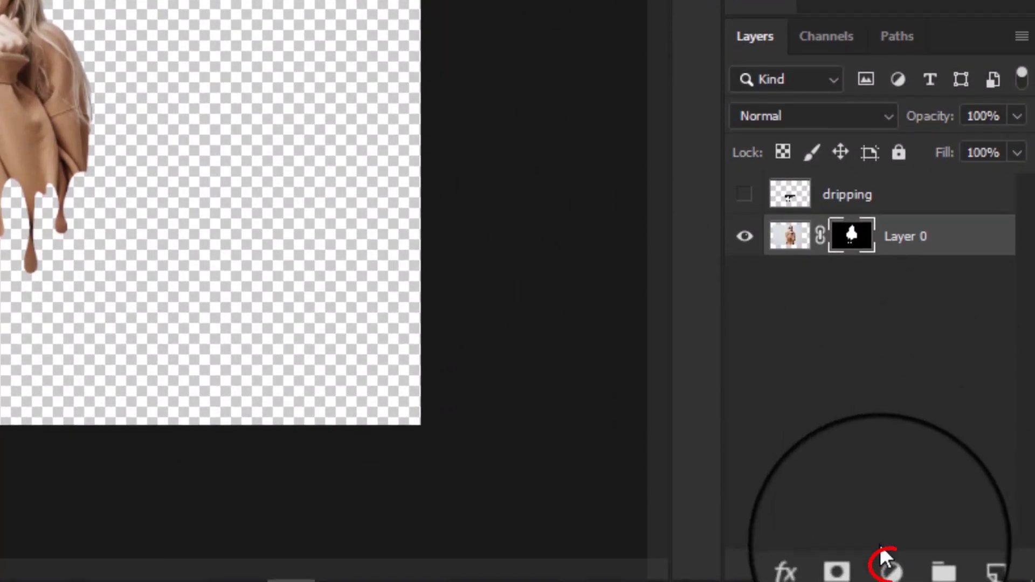
Add a Gradient fill layer and open its gradient colours for editing.
{"action": "left_click", "coordinate": [888, 566]}
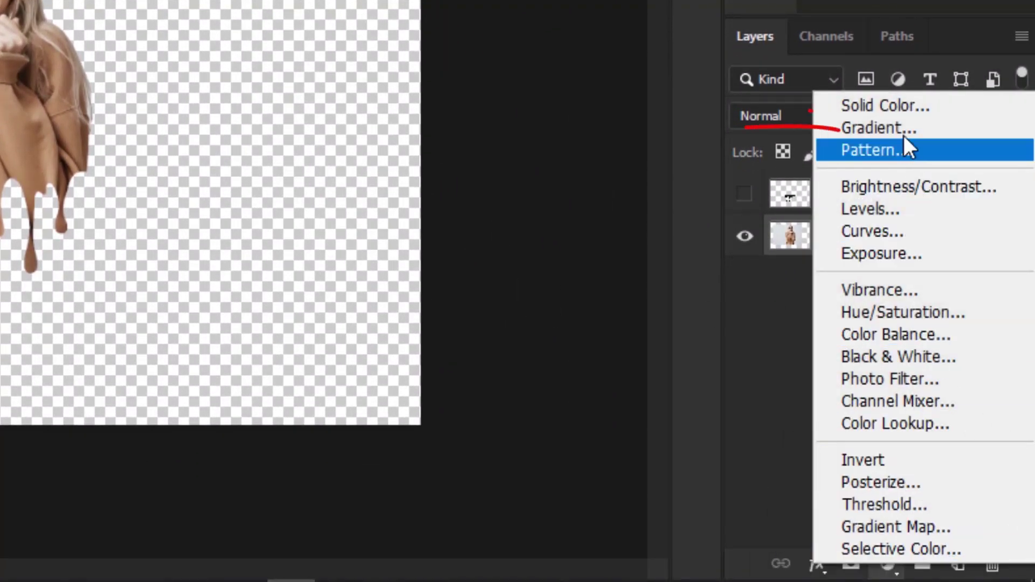
{"action": "left_click", "coordinate": [896, 128]}
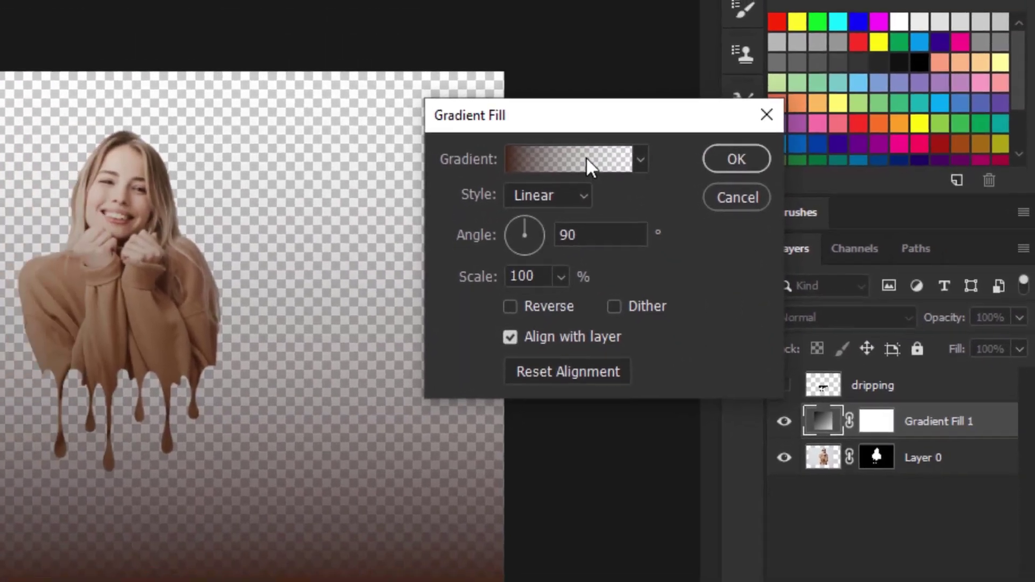
{"action": "left_click", "coordinate": [521, 34]}
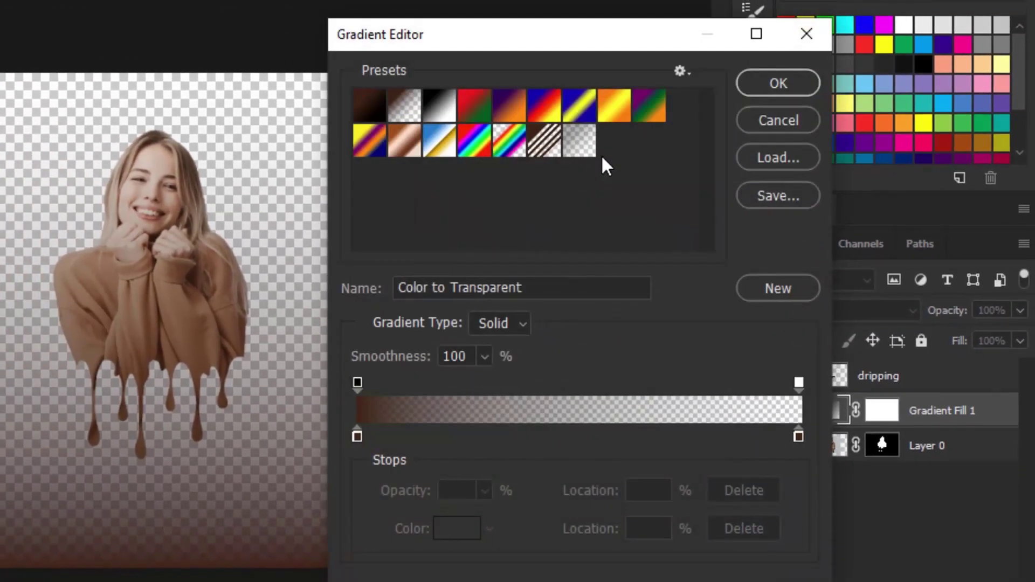
Build a pale-pink to dark-brown gradient starting from the Foreground to Background preset.
{"action": "left_click", "coordinate": [362, 108]}
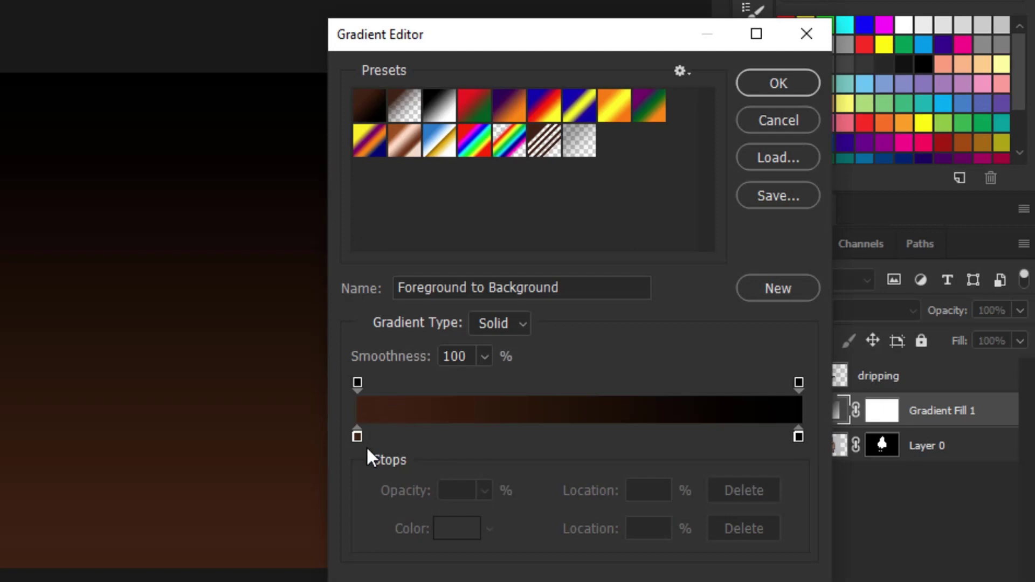
{"action": "double_click", "coordinate": [357, 437]}
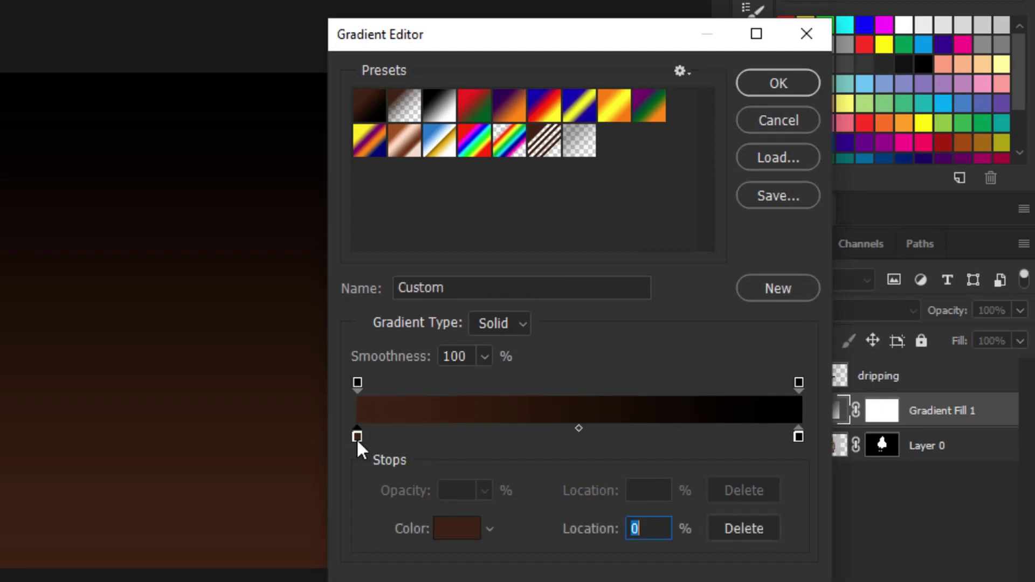
{"action": "mouse_move", "coordinate": [527, 374]}
{"action": "left_mouse_down"}
{"action": "mouse_move", "coordinate": [504, 286]}
{"action": "mouse_move", "coordinate": [480, 284]}
{"action": "left_mouse_up"}
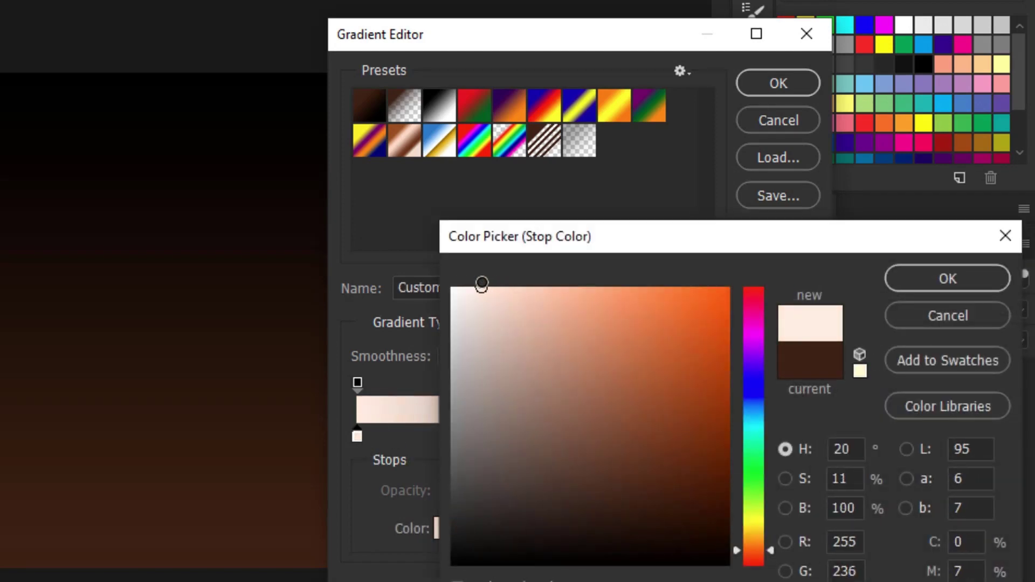
{"action": "left_click", "coordinate": [932, 281]}
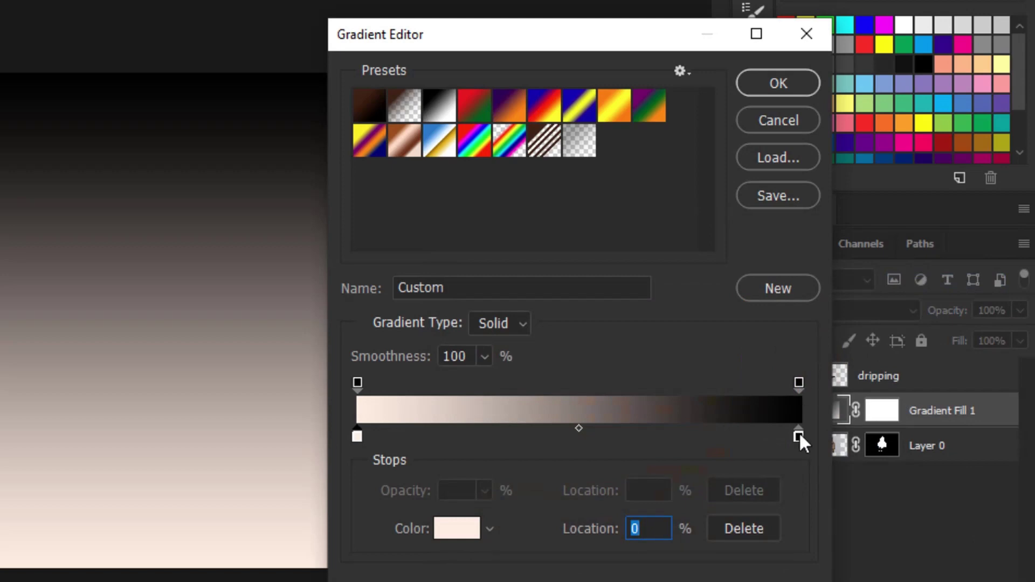
{"action": "double_click", "coordinate": [799, 432]}
{"action": "left_click", "coordinate": [754, 555]}
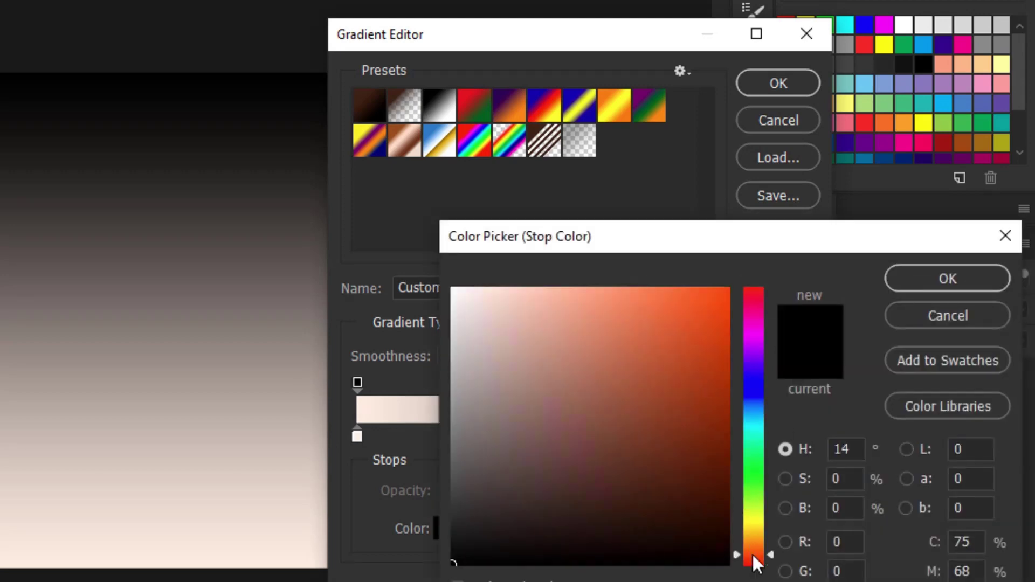
{"action": "left_click", "coordinate": [602, 296]}
{"action": "left_click", "coordinate": [638, 471]}
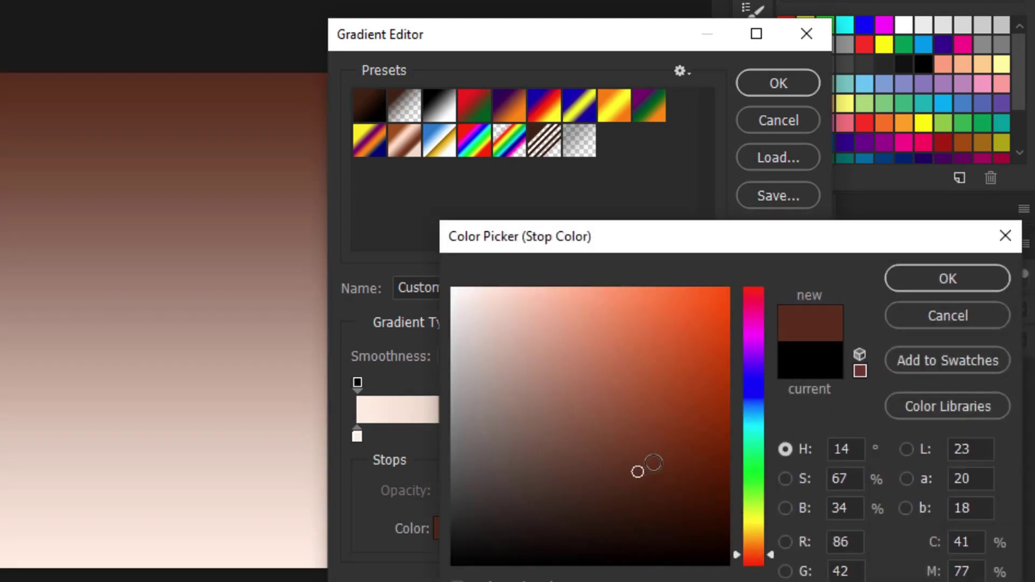
{"action": "left_click", "coordinate": [931, 279]}
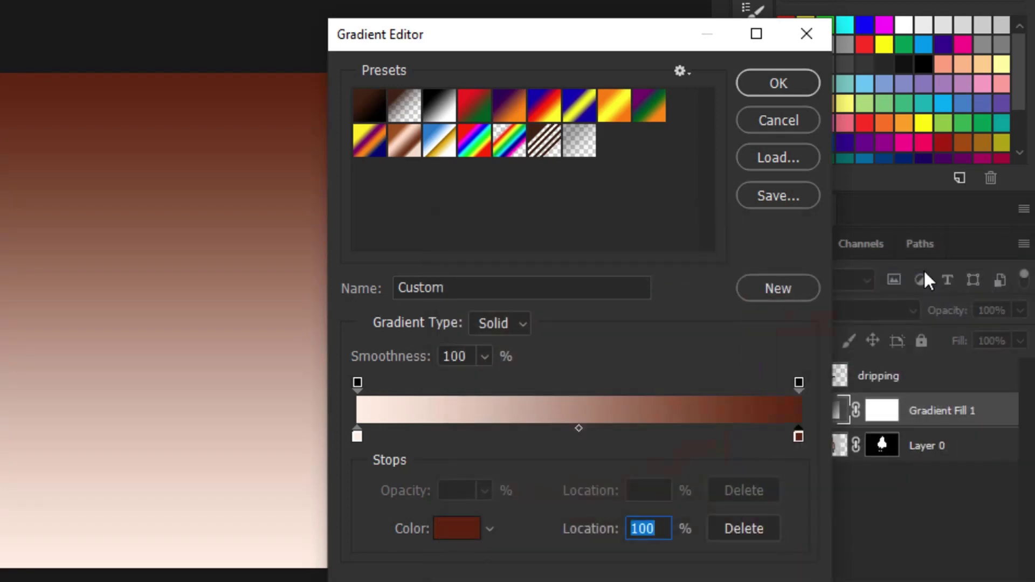
{"action": "left_click", "coordinate": [790, 85]}
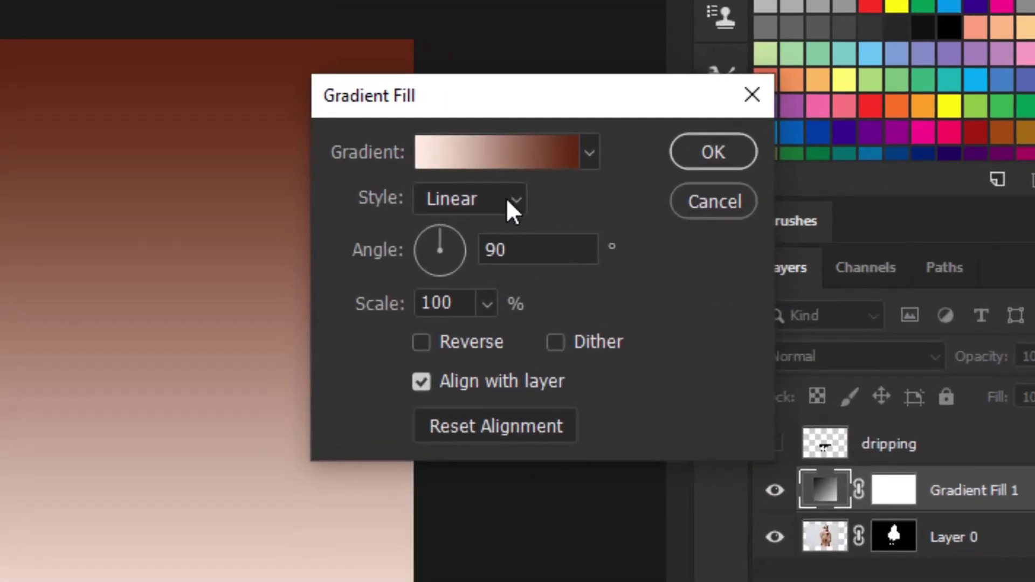
Set the gradient style to Radial with 210% scale and apply the fill.
{"action": "left_click", "coordinate": [593, 194]}
{"action": "left_click", "coordinate": [480, 251]}
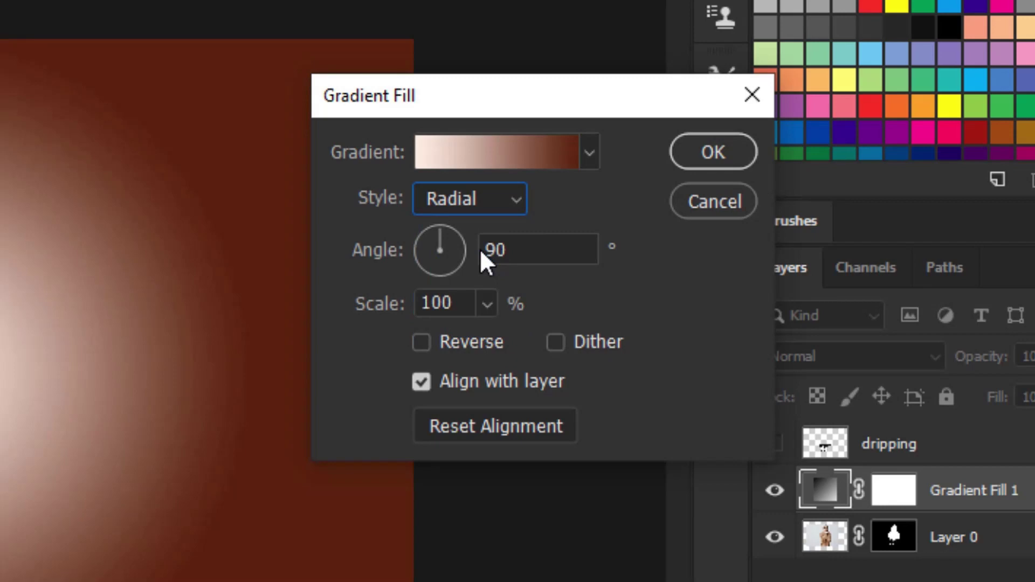
{"action": "left_click", "coordinate": [490, 308]}
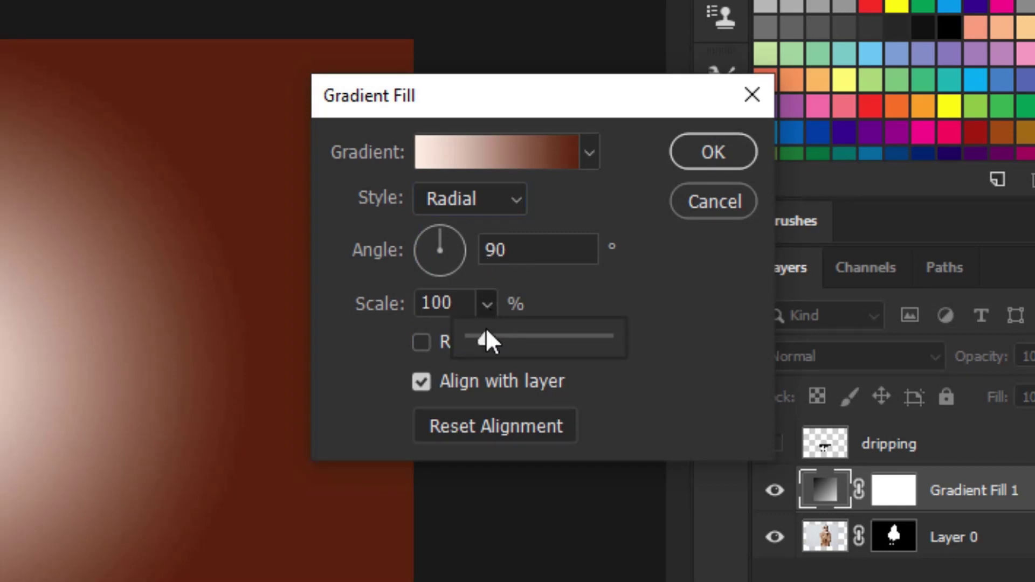
{"action": "left_click_drag", "start_coordinate": [487, 338], "coordinate": [501, 341]}
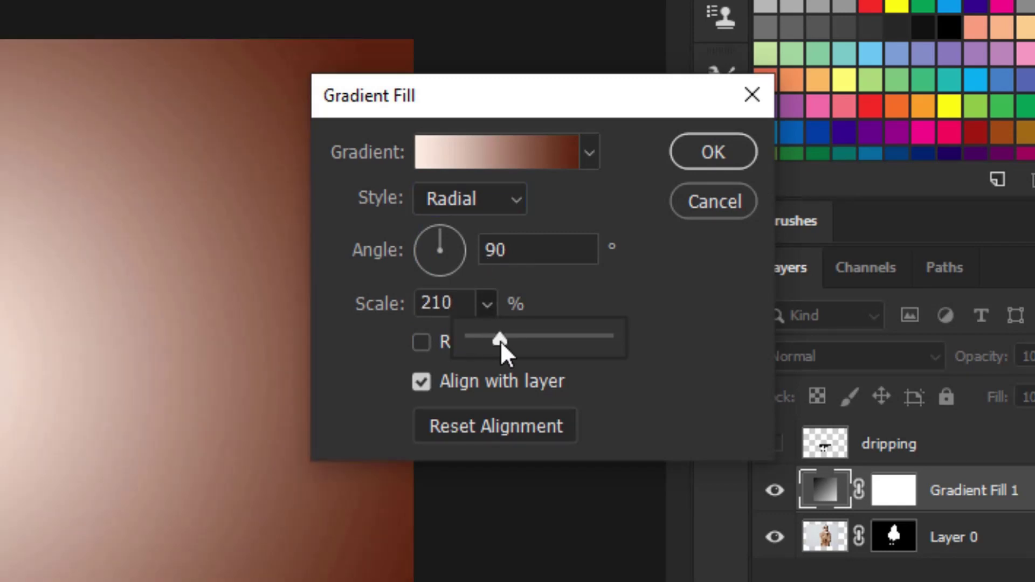
{"action": "left_click", "coordinate": [691, 156]}
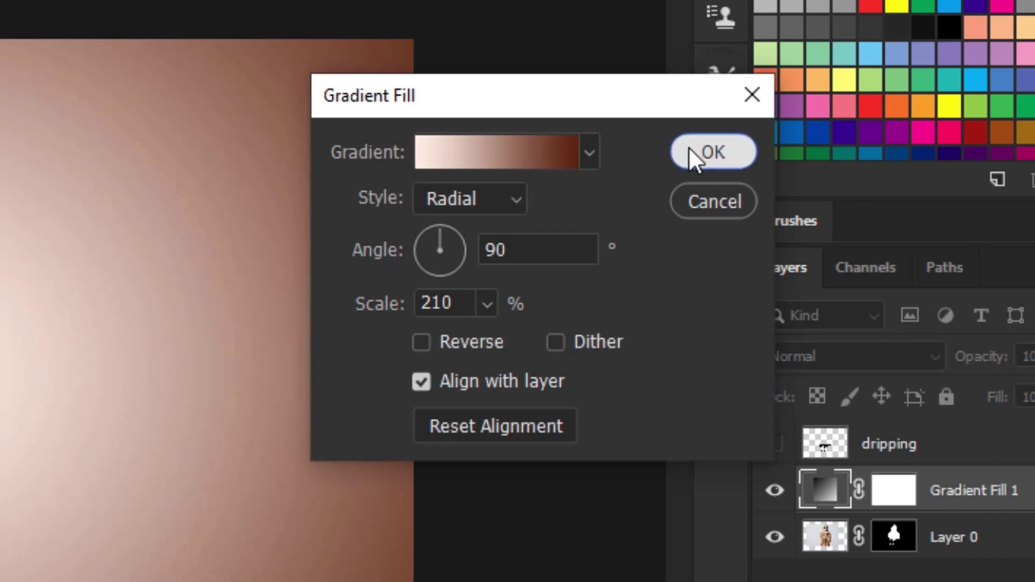
{"action": "left_click", "coordinate": [690, 157]}
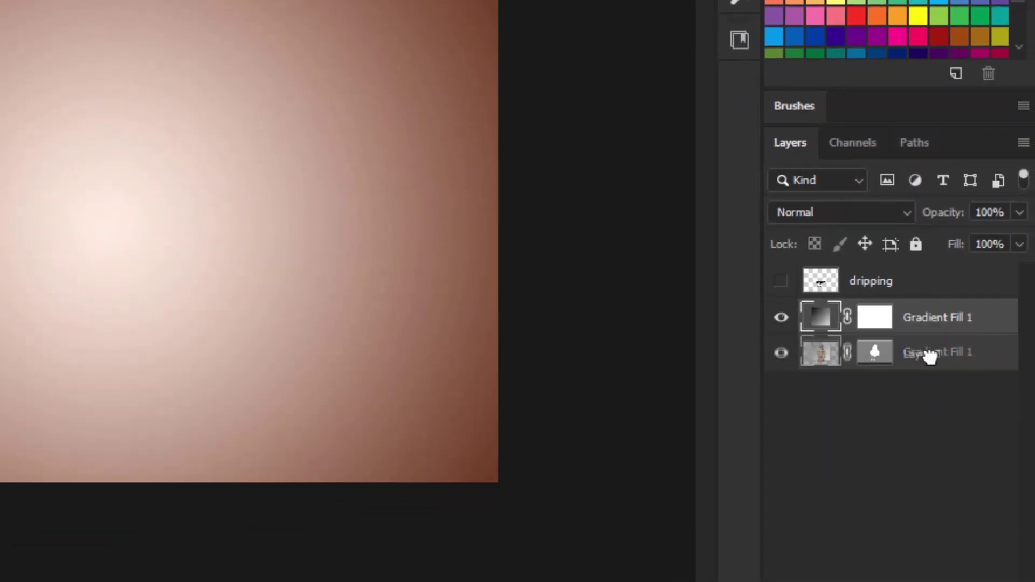
Move Gradient Fill 1 beneath Layer 0 and set its right gradient stop to burnt orange.
{"action": "left_click_drag", "start_coordinate": [931, 356], "coordinate": [931, 363]}
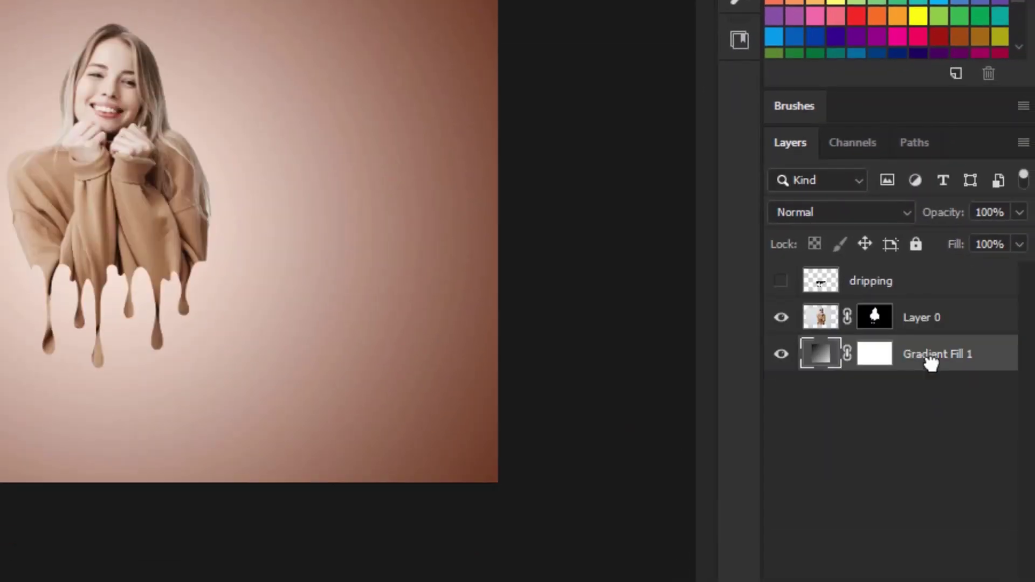
{"action": "double_click", "coordinate": [817, 351]}
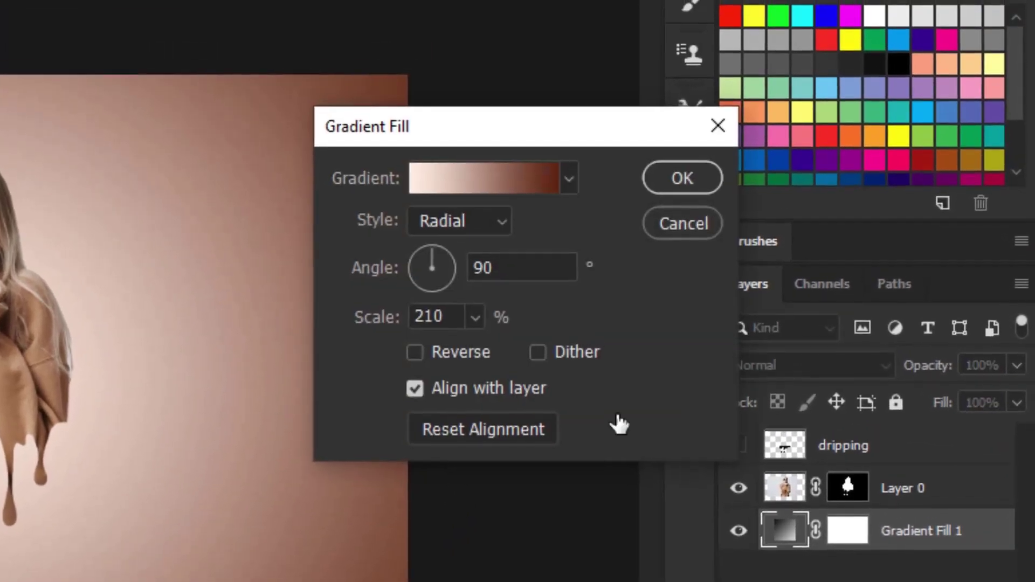
{"action": "left_click", "coordinate": [485, 179]}
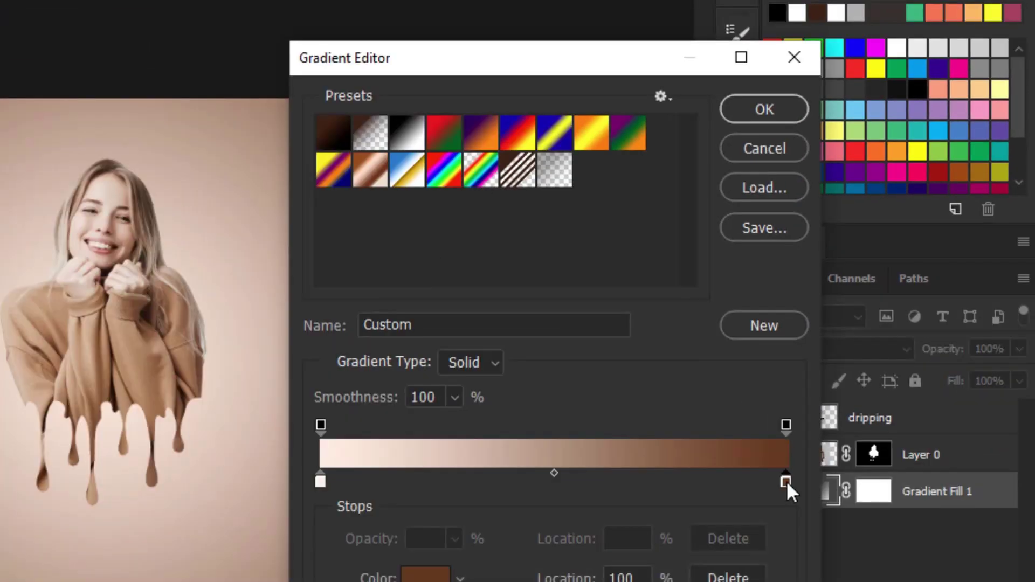
{"action": "double_click", "coordinate": [746, 520]}
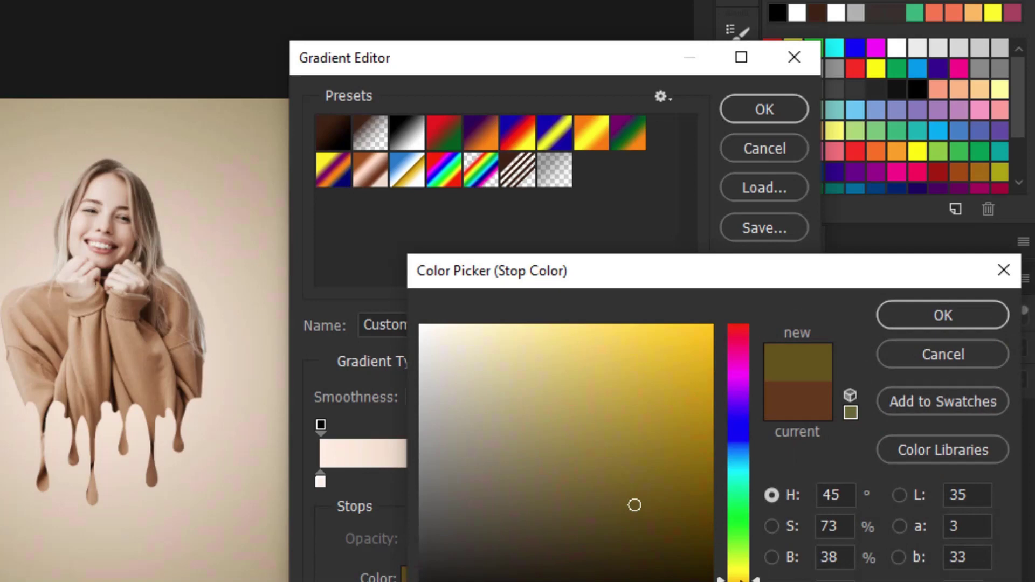
{"action": "left_click_drag", "start_coordinate": [740, 580], "coordinate": [742, 322]}
{"action": "left_click", "coordinate": [694, 373]}
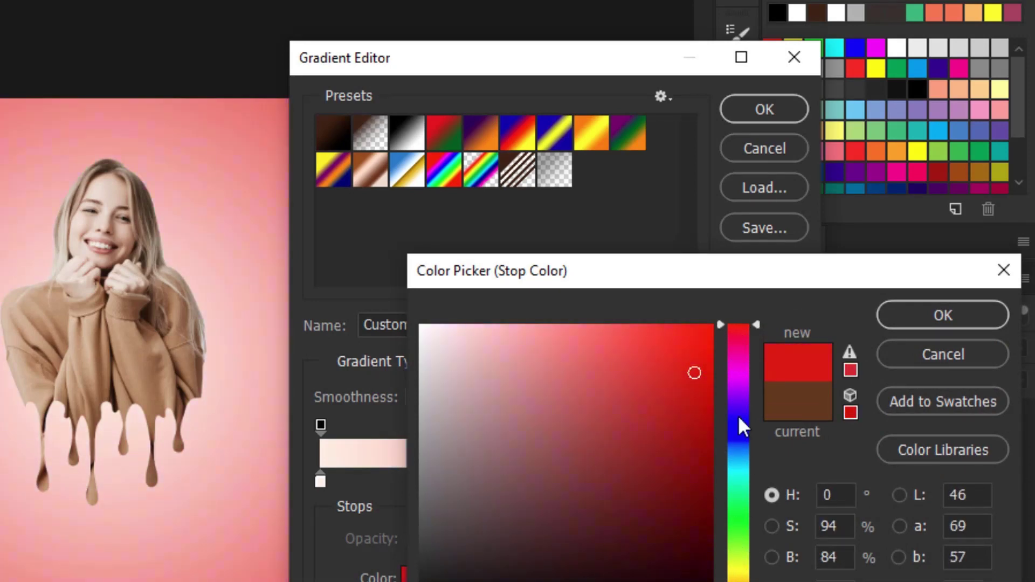
{"action": "left_click", "coordinate": [739, 581]}
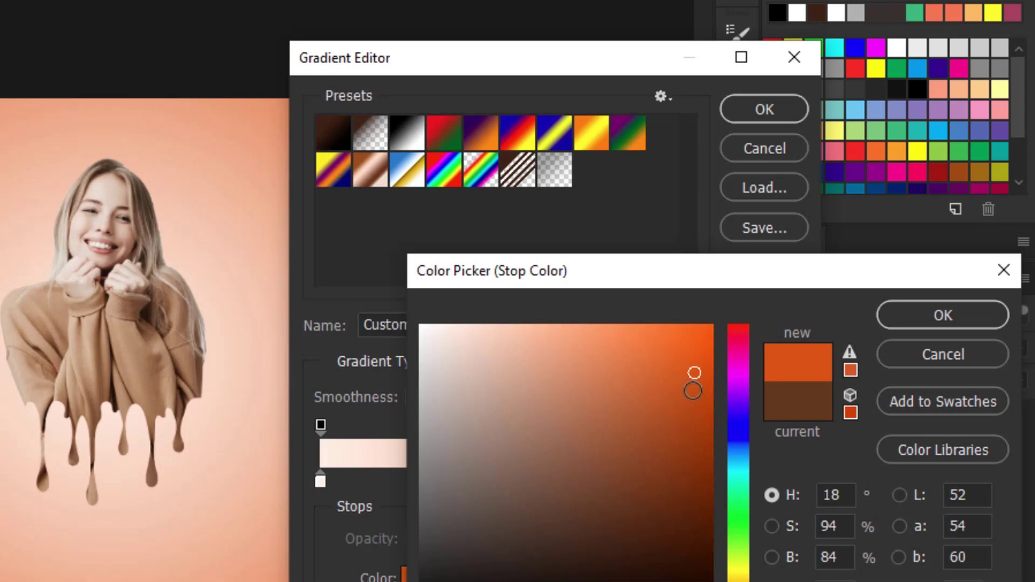
{"action": "mouse_move", "coordinate": [693, 390]}
{"action": "left_mouse_down"}
{"action": "mouse_move", "coordinate": [624, 425]}
{"action": "mouse_move", "coordinate": [696, 363]}
{"action": "mouse_move", "coordinate": [718, 405]}
{"action": "left_mouse_up"}
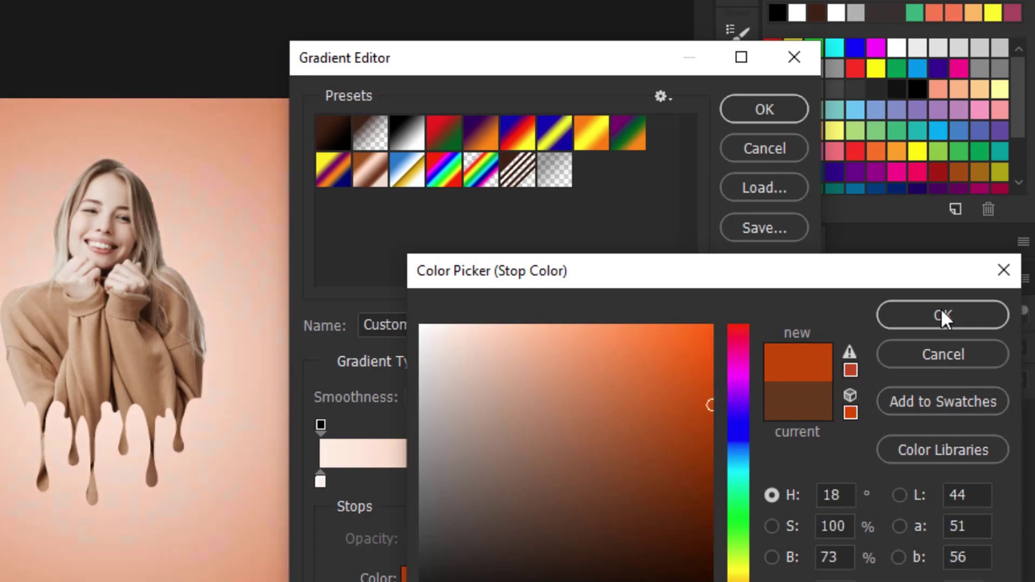
{"action": "left_click", "coordinate": [944, 316]}
Make the left stop near-white, shift the radial glow's centre up behind her, and apply.
{"action": "double_click", "coordinate": [320, 482]}
{"action": "left_click", "coordinate": [430, 330]}
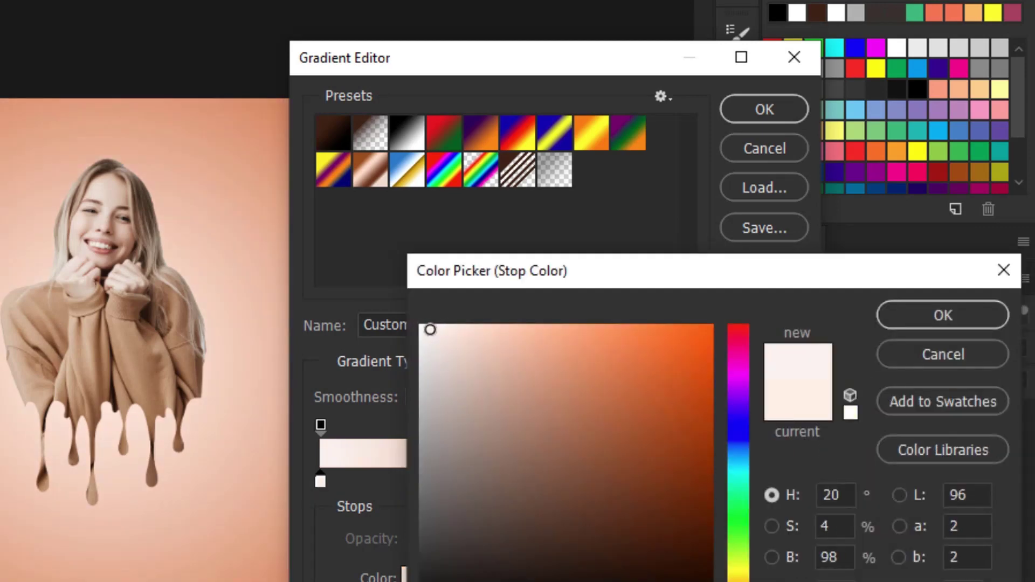
{"action": "left_click_drag", "start_coordinate": [430, 330], "coordinate": [426, 327]}
{"action": "left_click", "coordinate": [943, 305]}
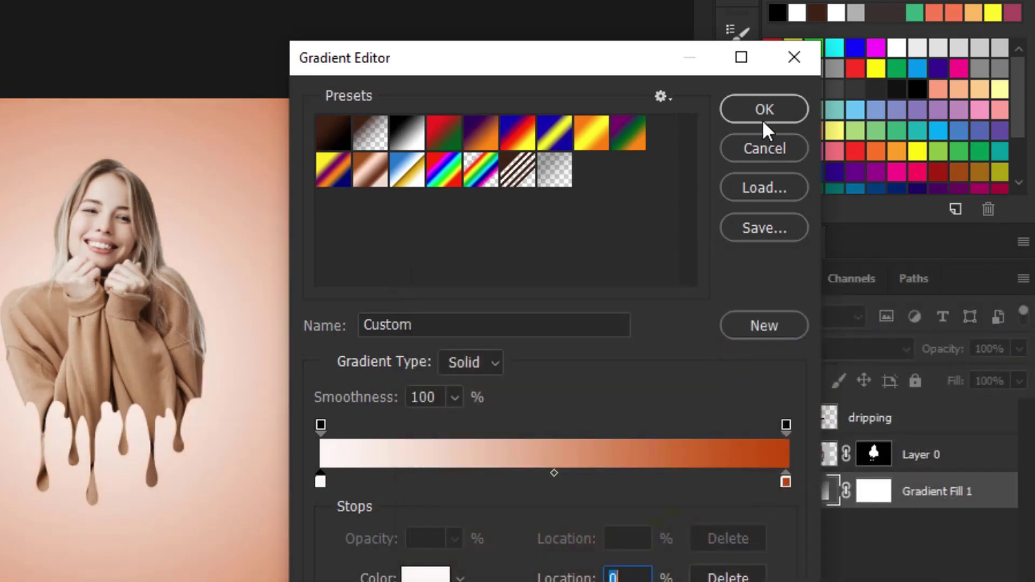
{"action": "left_click", "coordinate": [760, 111]}
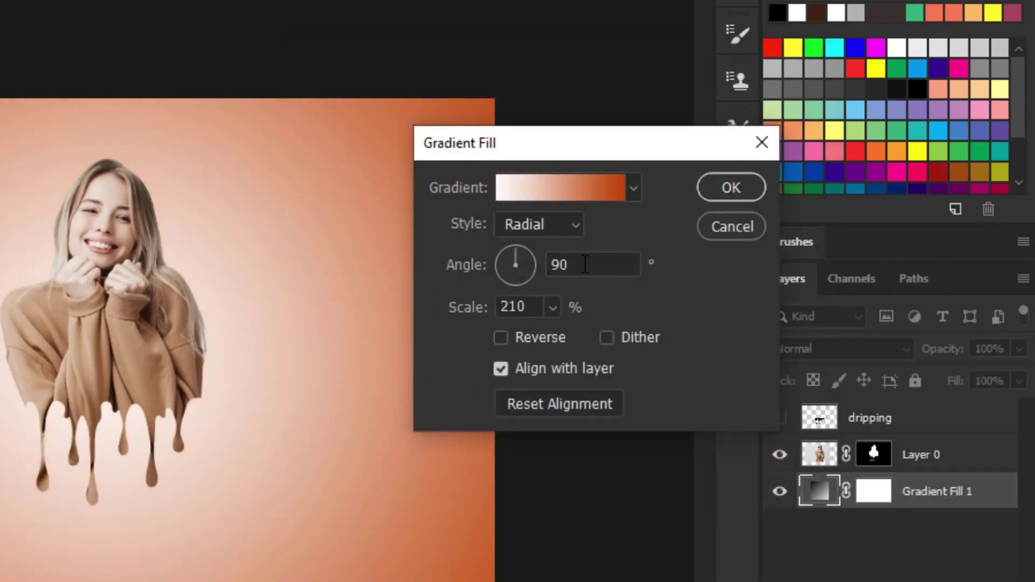
{"action": "left_click_drag", "start_coordinate": [173, 344], "coordinate": [178, 292]}
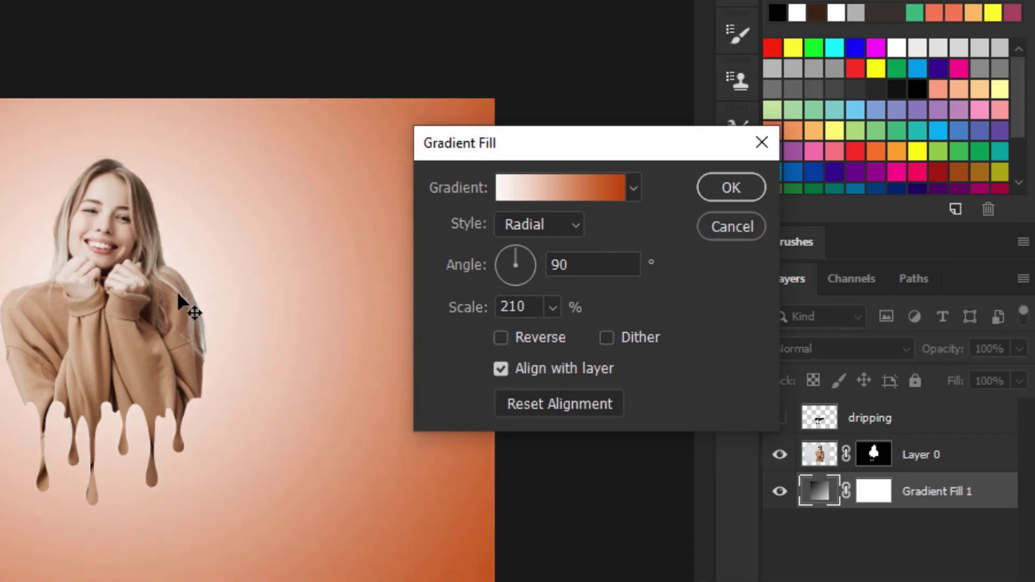
{"action": "left_click", "coordinate": [707, 189]}
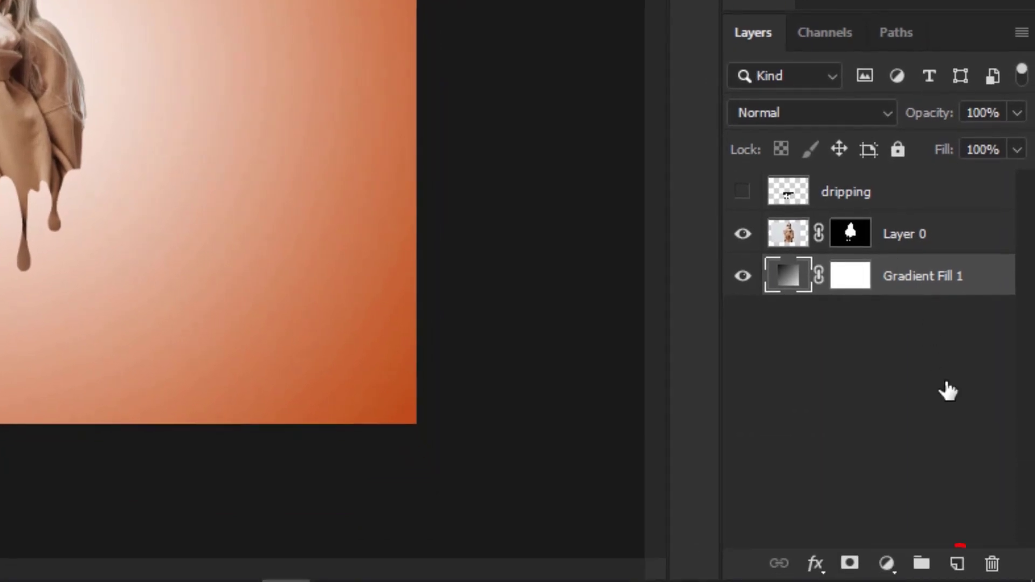
Add an empty Layer 1 above the gradient and choose the Soft Round Pressure Opacity brush.
{"action": "left_click", "coordinate": [958, 564]}
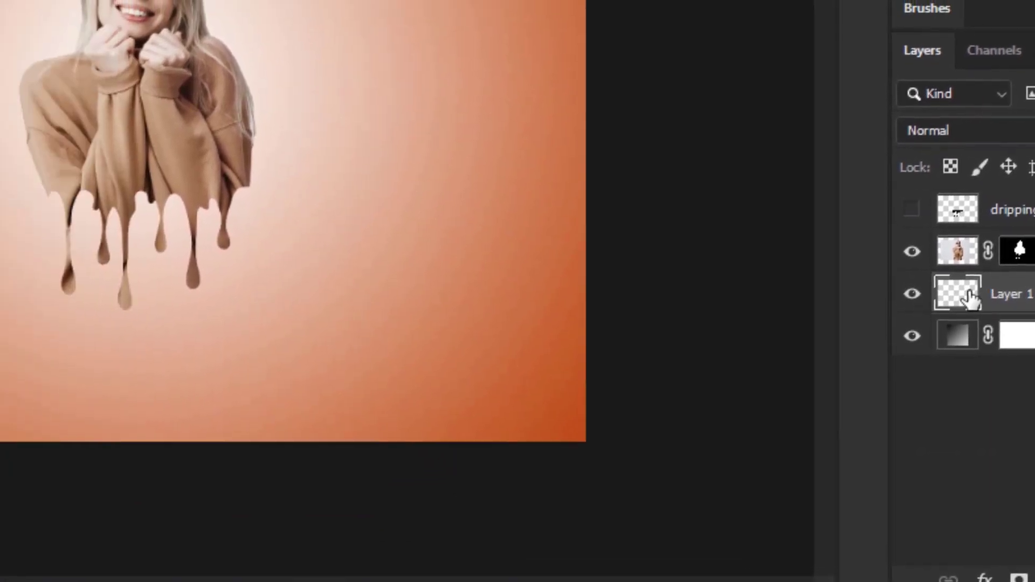
{"action": "right_click", "coordinate": [184, 62]}
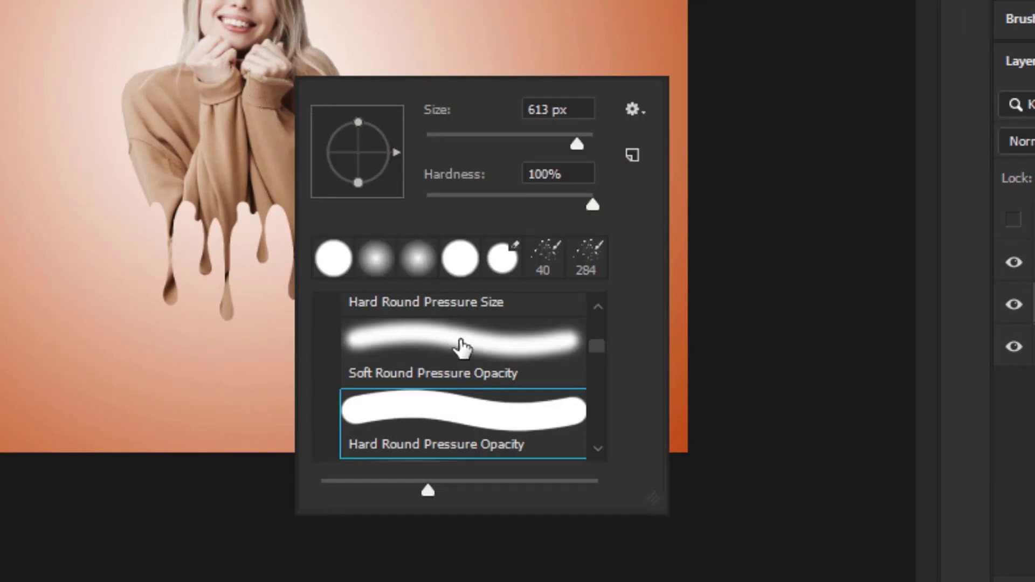
{"action": "left_click", "coordinate": [460, 343]}
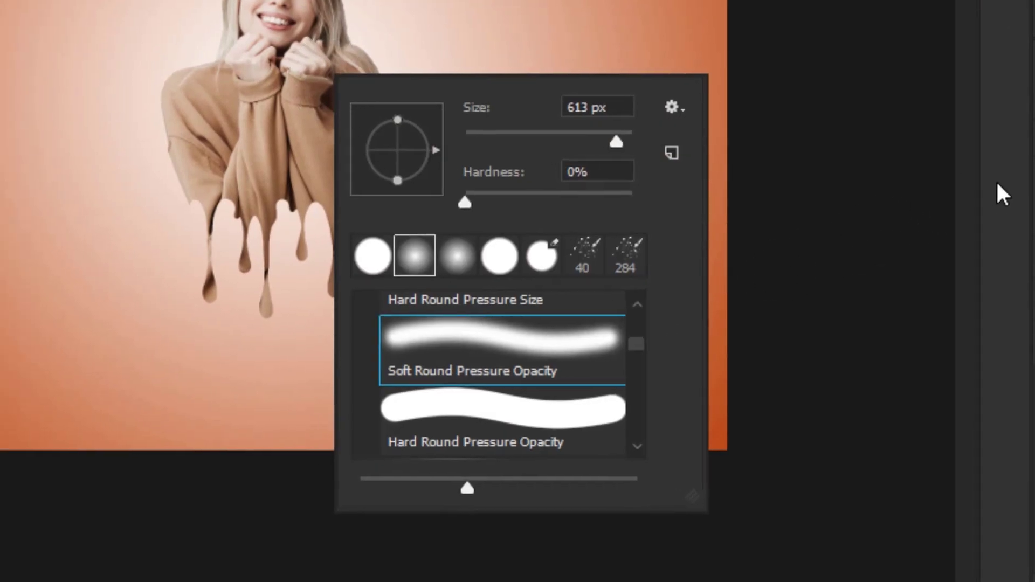
{"action": "key", "text": "Return"}
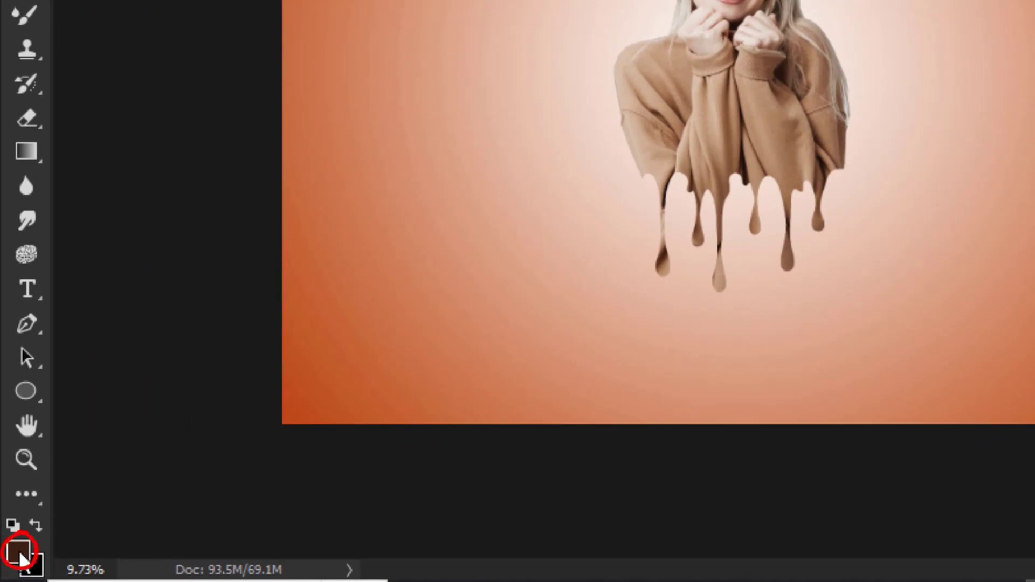
Set the foreground painting colour to dark brown #381c0a.
{"action": "left_click", "coordinate": [20, 555]}
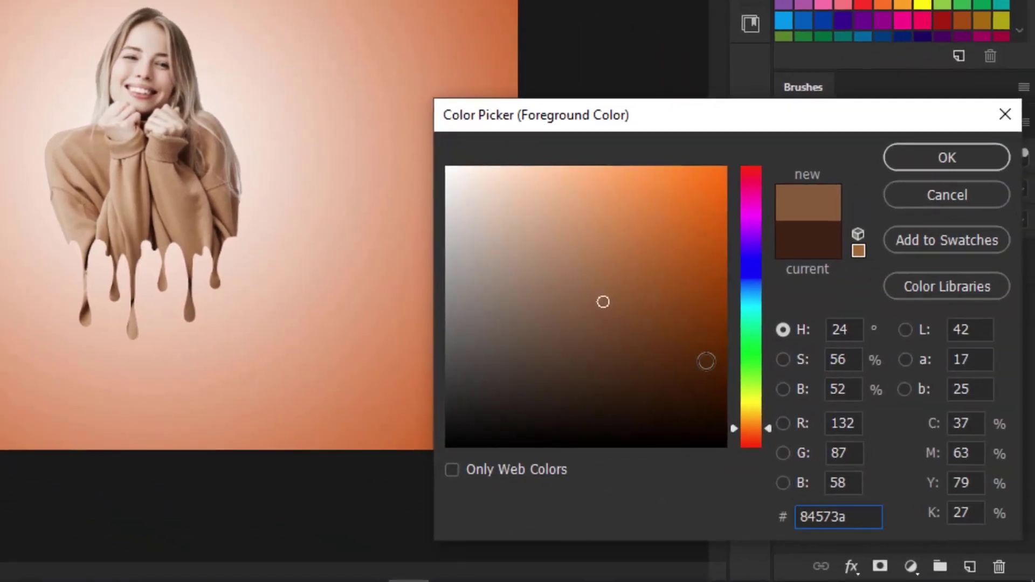
{"action": "left_click", "coordinate": [975, 466]}
{"action": "mouse_move", "coordinate": [655, 350]}
{"action": "left_mouse_down"}
{"action": "mouse_move", "coordinate": [677, 388]}
{"action": "mouse_move", "coordinate": [662, 381]}
{"action": "left_mouse_up"}
{"action": "left_click", "coordinate": [962, 154]}
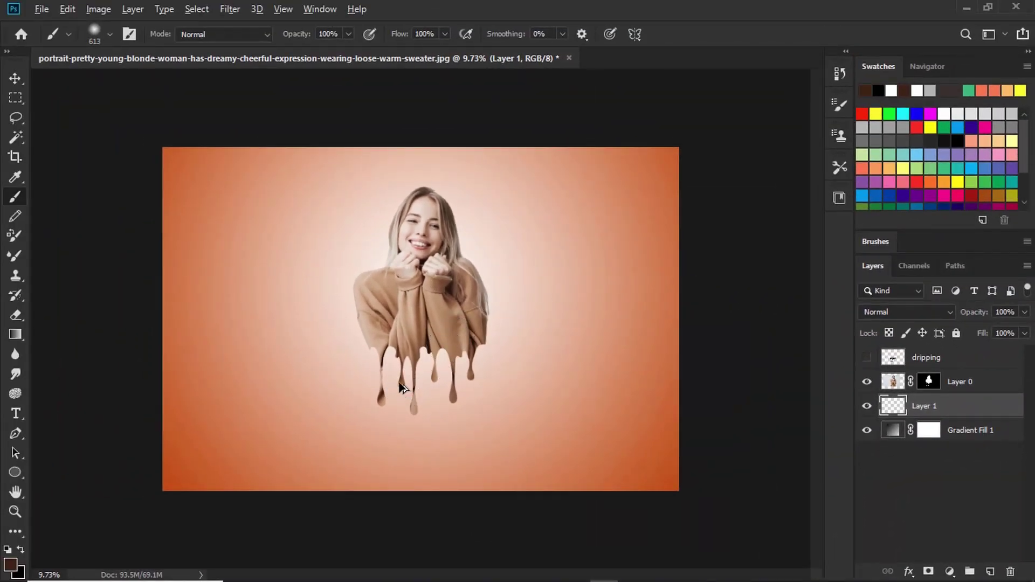
Enlarge the brush to about 2400 px and dab one soft brown blob below the drips on Layer 1.
{"action": "left_click_drag", "start_coordinate": [400, 384], "coordinate": [459, 381]}
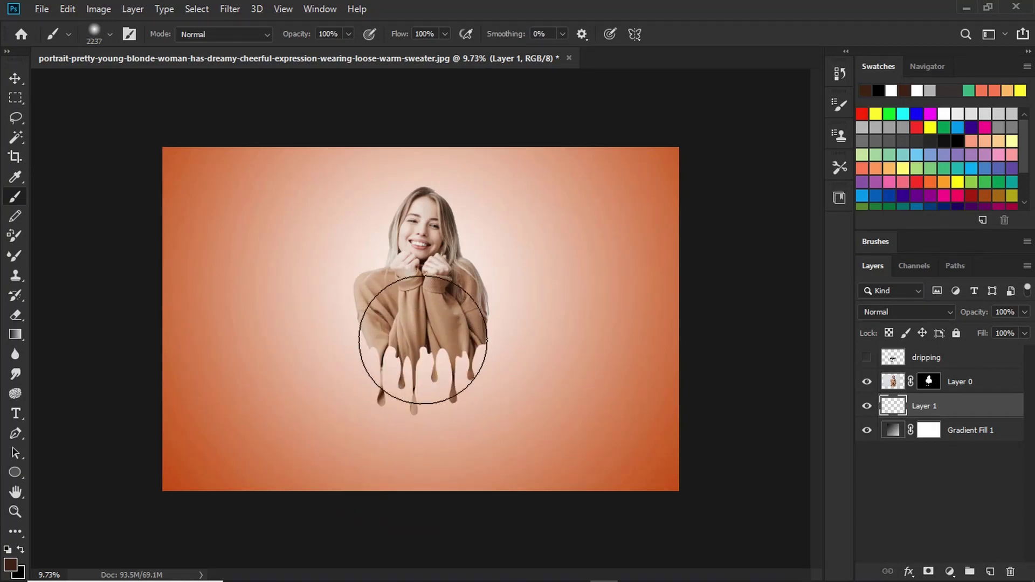
{"action": "left_click_drag", "start_coordinate": [424, 324], "coordinate": [433, 330]}
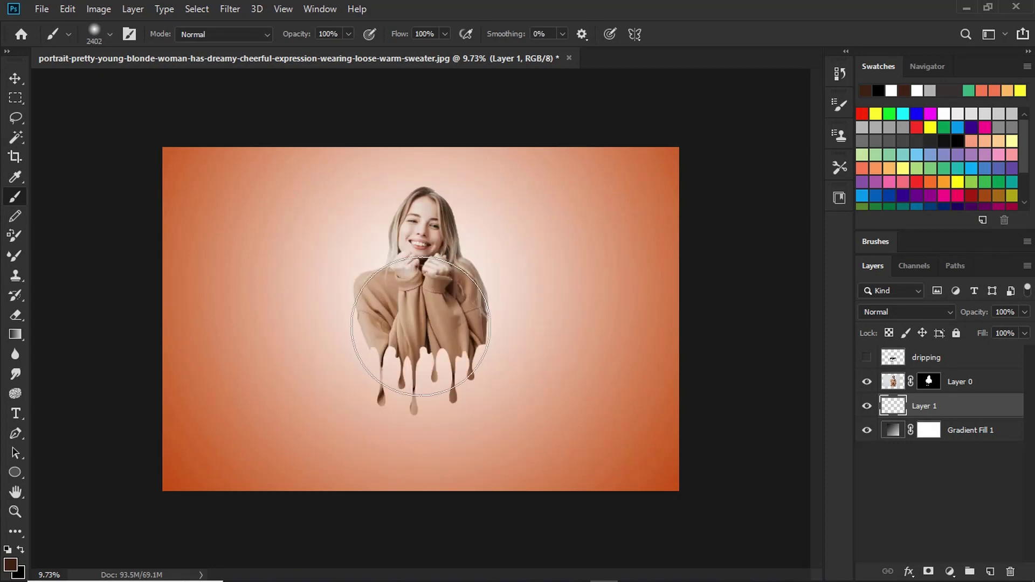
{"action": "left_click", "coordinate": [420, 377]}
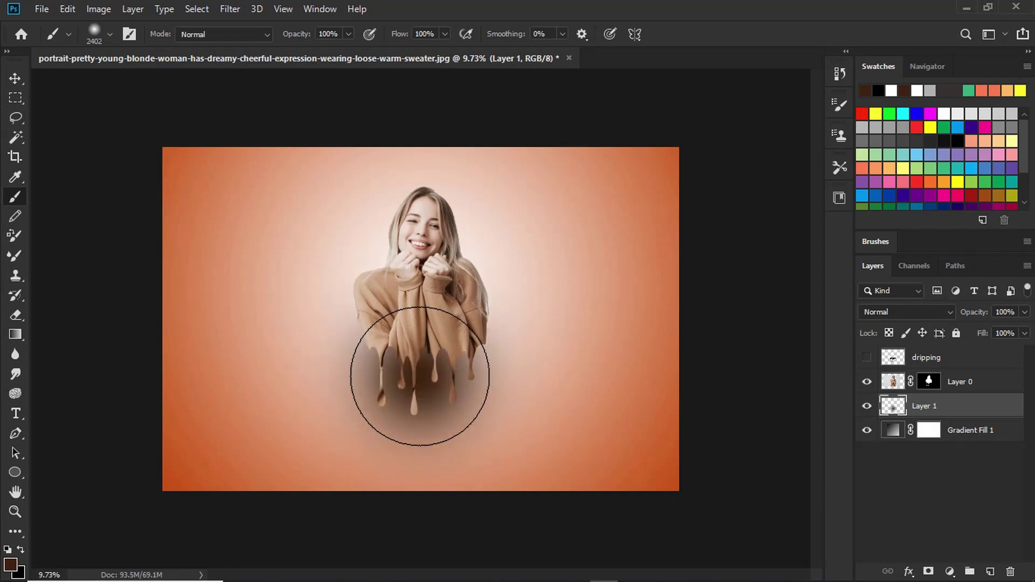
Free-transform the brown blob down to about 12.76% height, placed just below the drips.
{"action": "key", "text": "ctrl+t"}
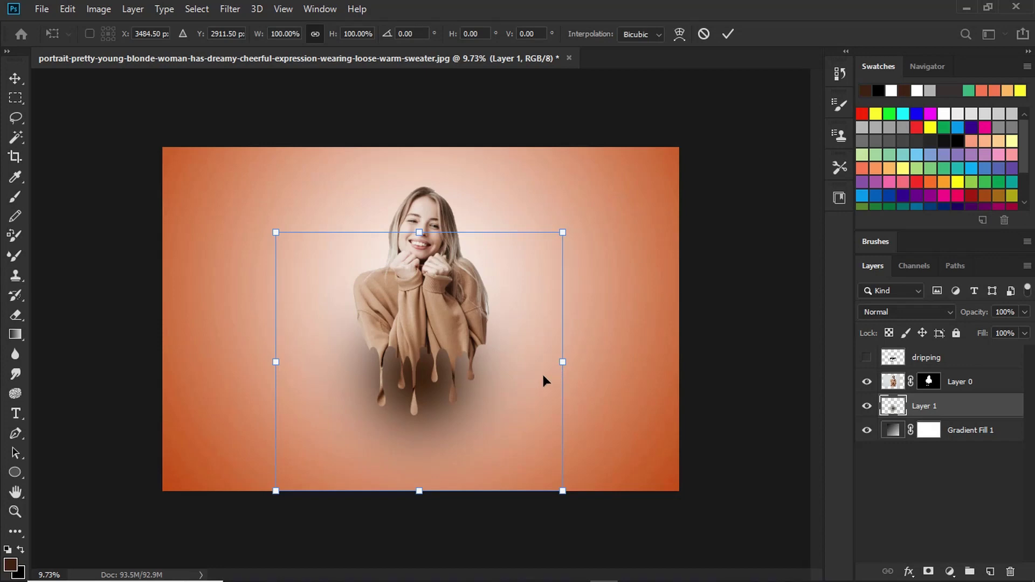
{"action": "mouse_move", "coordinate": [420, 232]}
{"action": "left_mouse_down"}
{"action": "mouse_move", "coordinate": [422, 342]}
{"action": "mouse_move", "coordinate": [445, 419]}
{"action": "left_mouse_up"}
Commit the shadow transform and switch to the Move tool.
{"action": "key", "text": "Return"}
{"action": "key", "text": "b"}
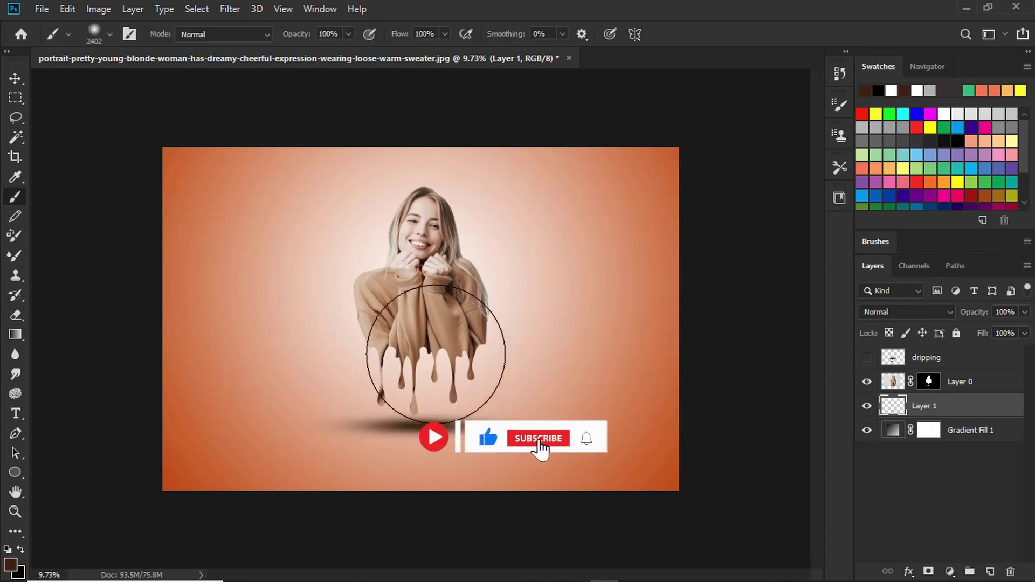
{"action": "key", "text": "v"}
{"action": "scroll", "coordinate": [437, 356], "scroll_direction": "up", "scroll_amount": 1}
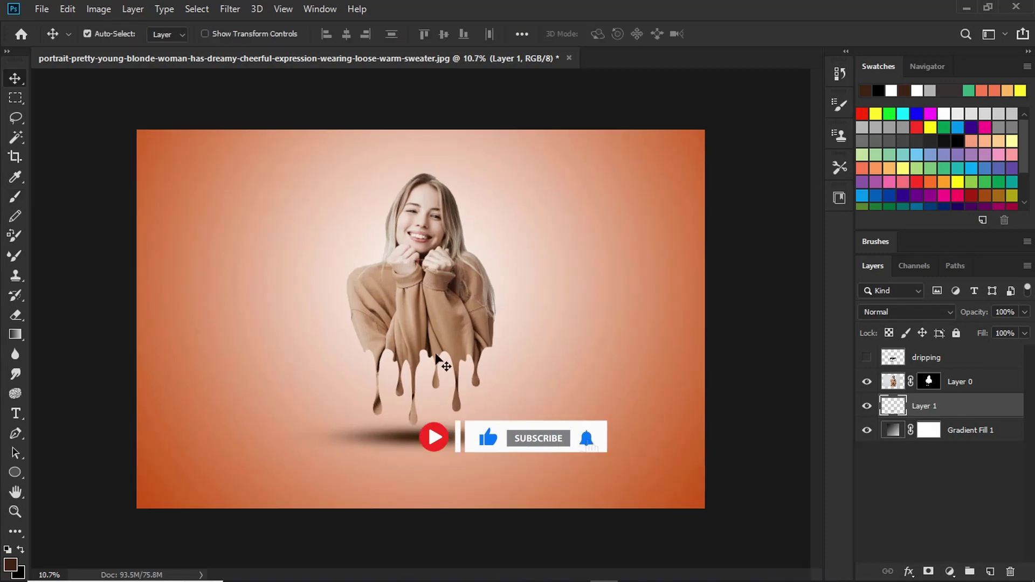